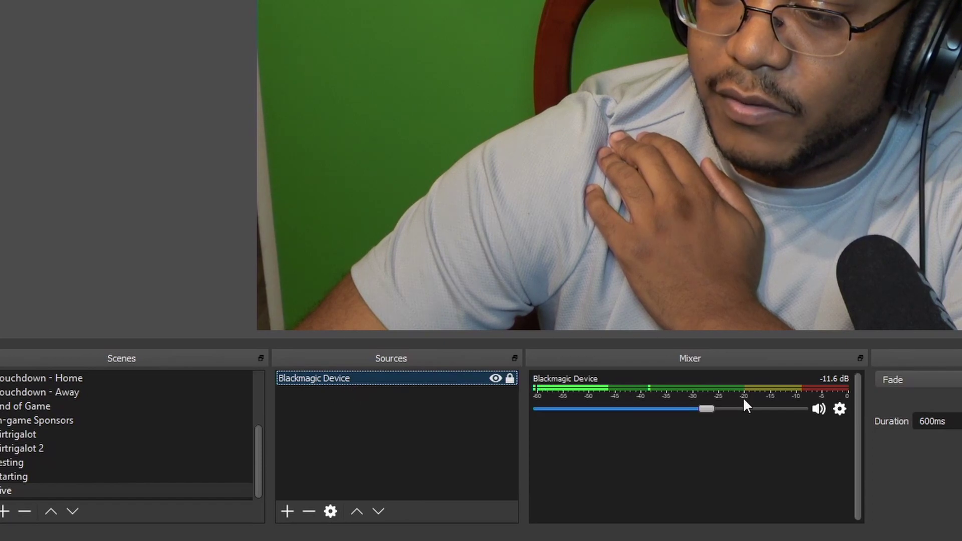
Inspect the Blackmagic Device camera settings and close them without changes
double_click(376, 379)
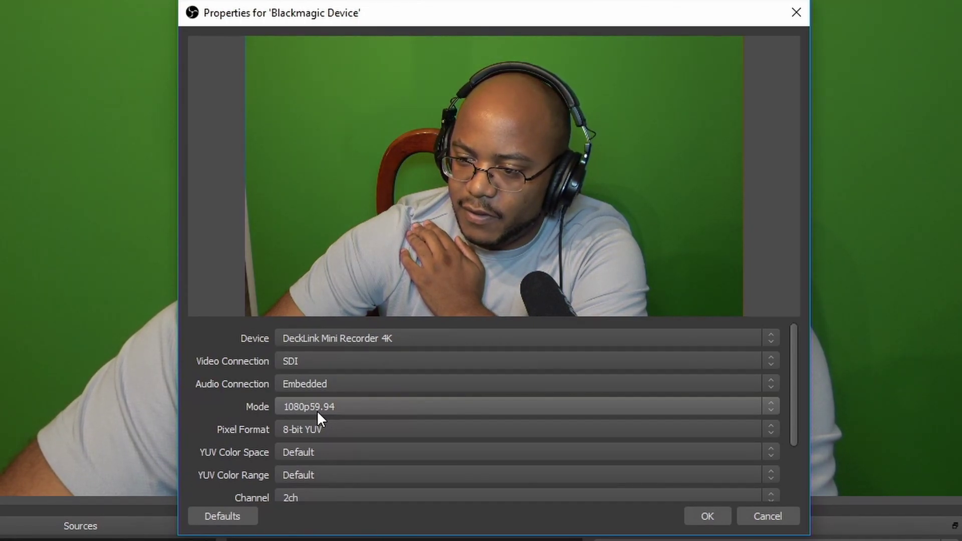
left_click_drag(795, 410, 800, 493)
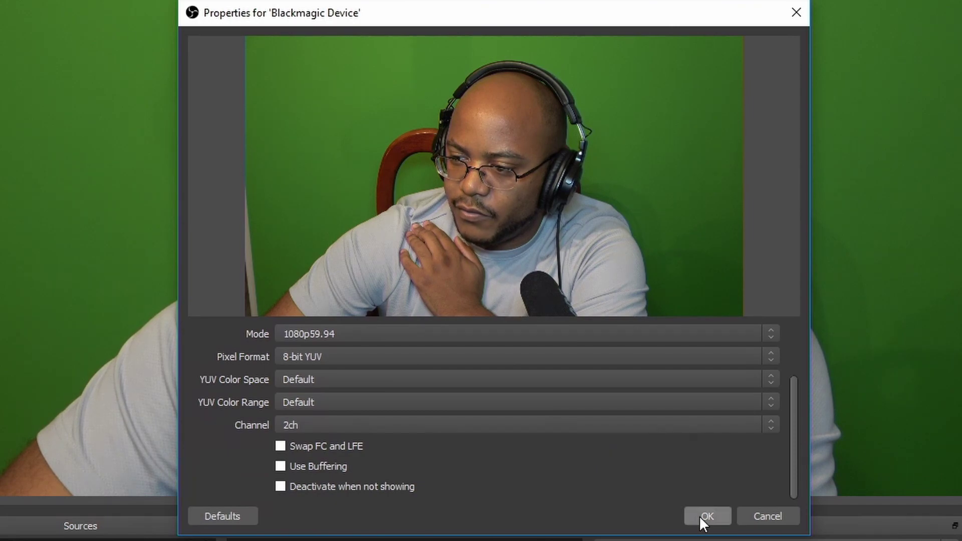
left_click(758, 512)
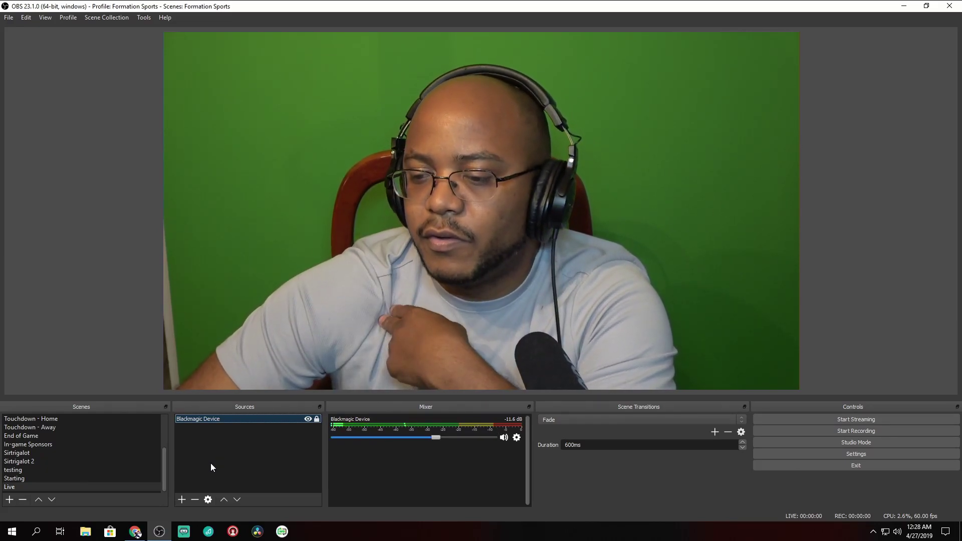
Add the existing Audio Input Capture source to the scene and select it
left_click(182, 499)
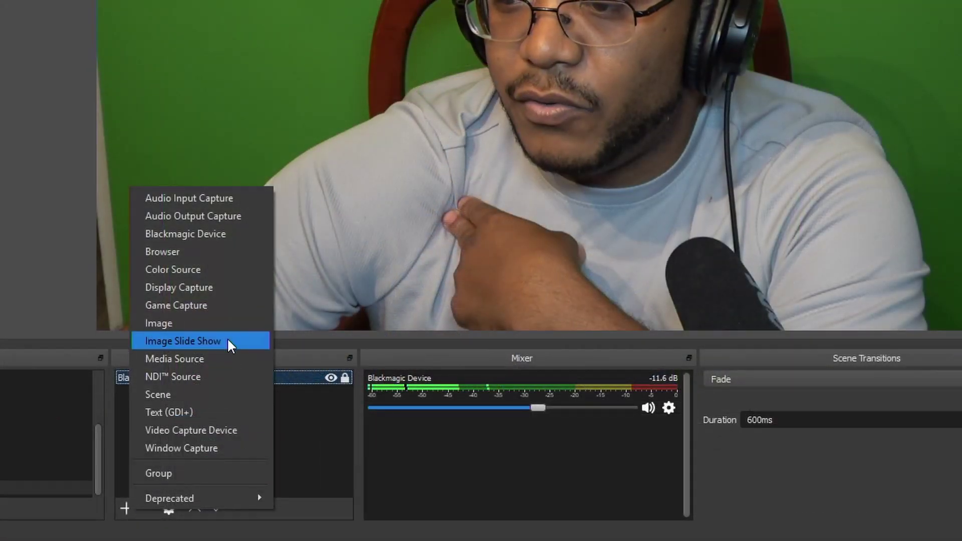
left_click(206, 199)
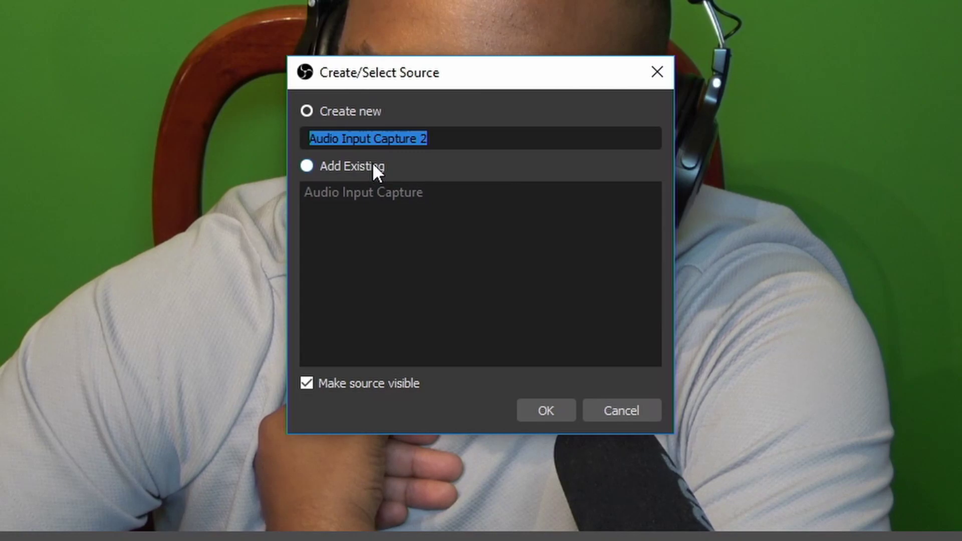
left_click(373, 165)
left_click(384, 201)
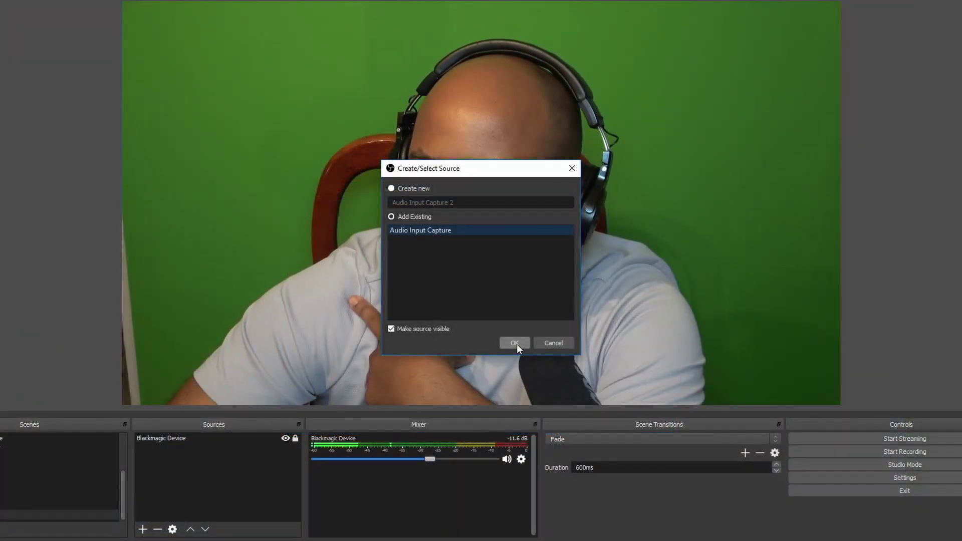
left_click(548, 411)
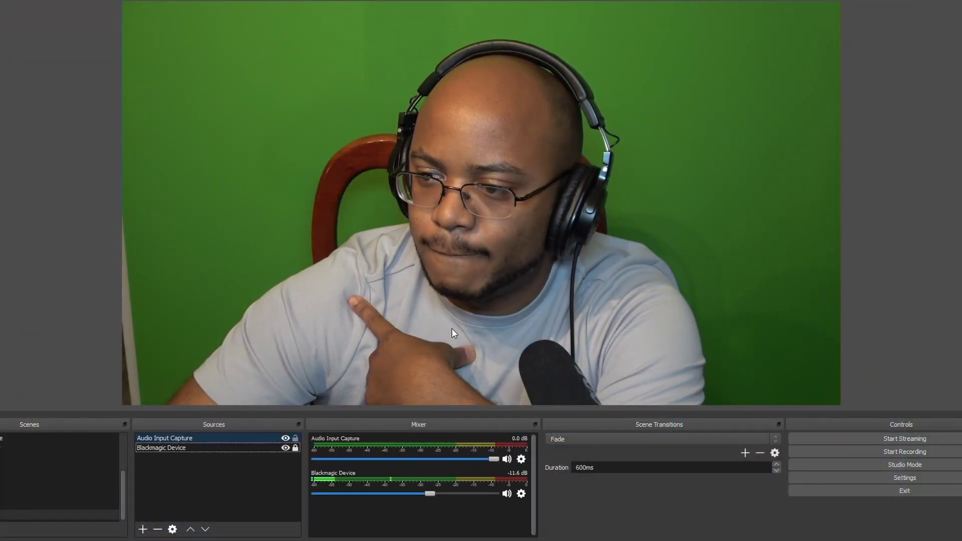
left_click(187, 438)
double_click(187, 438)
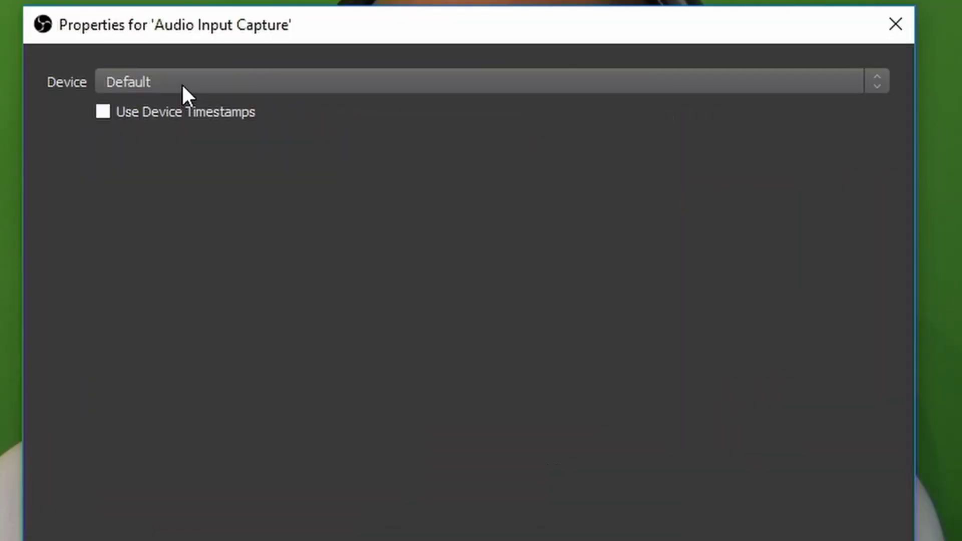
left_click(350, 122)
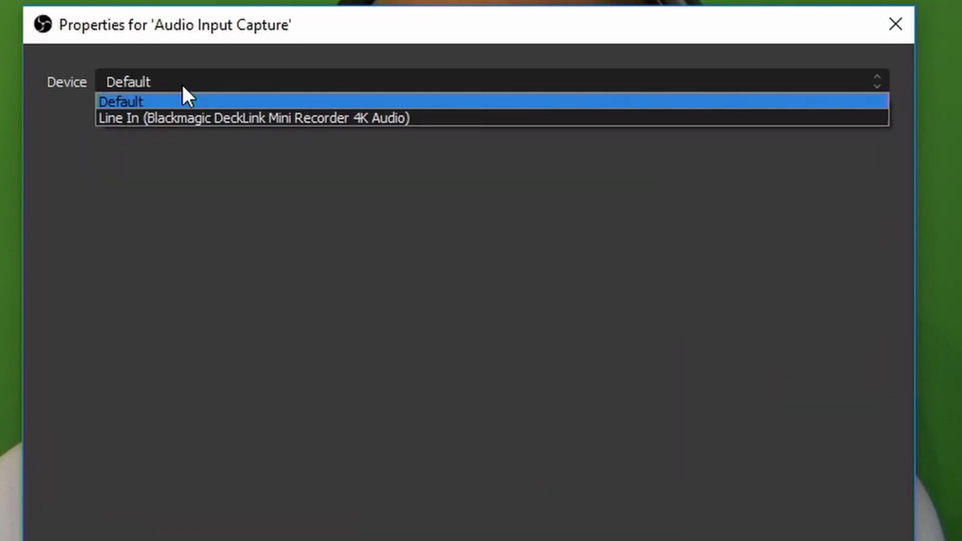
left_click(169, 118)
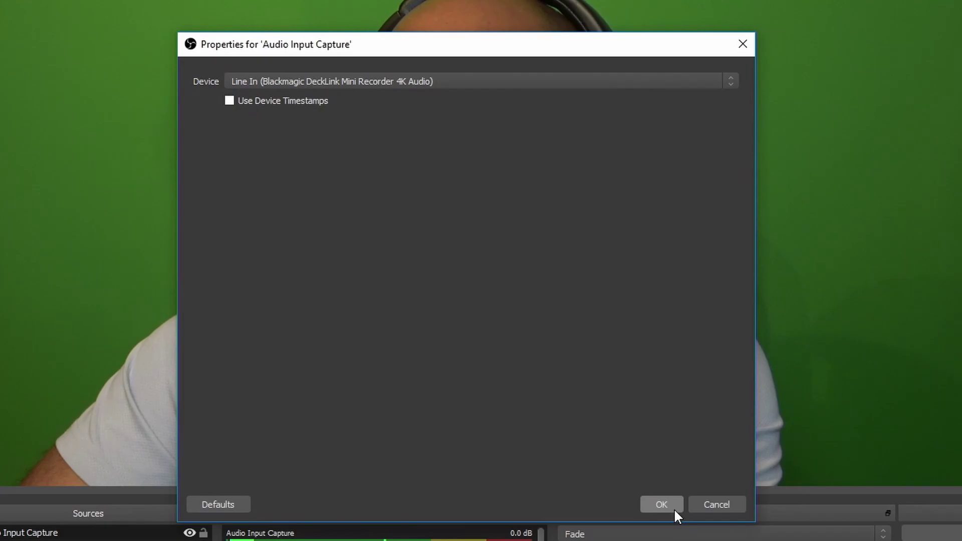
left_click(662, 505)
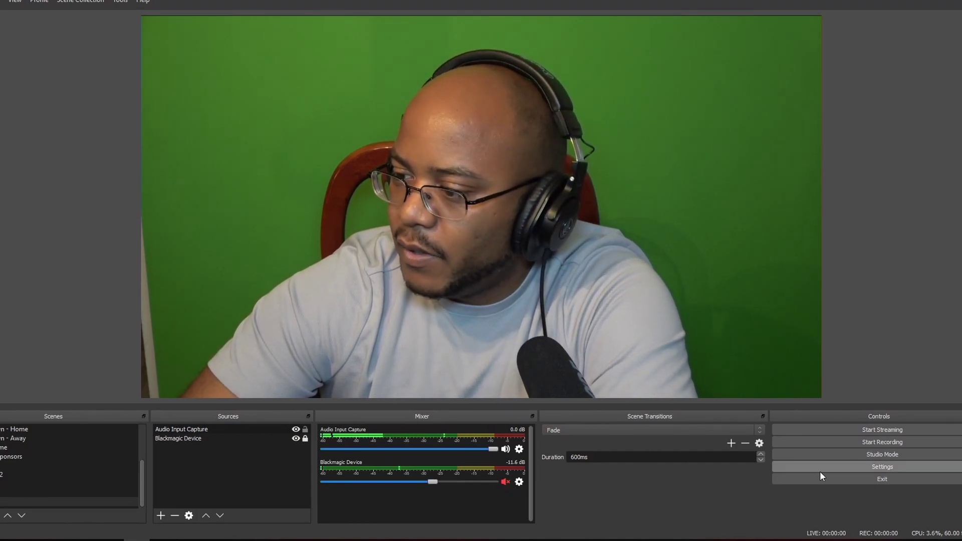
Start recording and raise the Blackmagic Device volume to about -1.3 dB
left_click(863, 443)
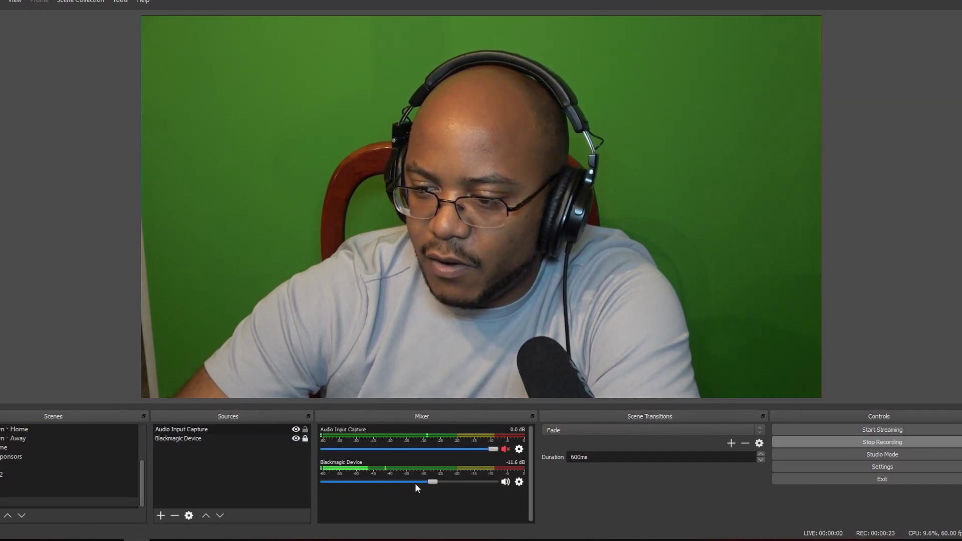
left_click_drag(432, 481, 484, 483)
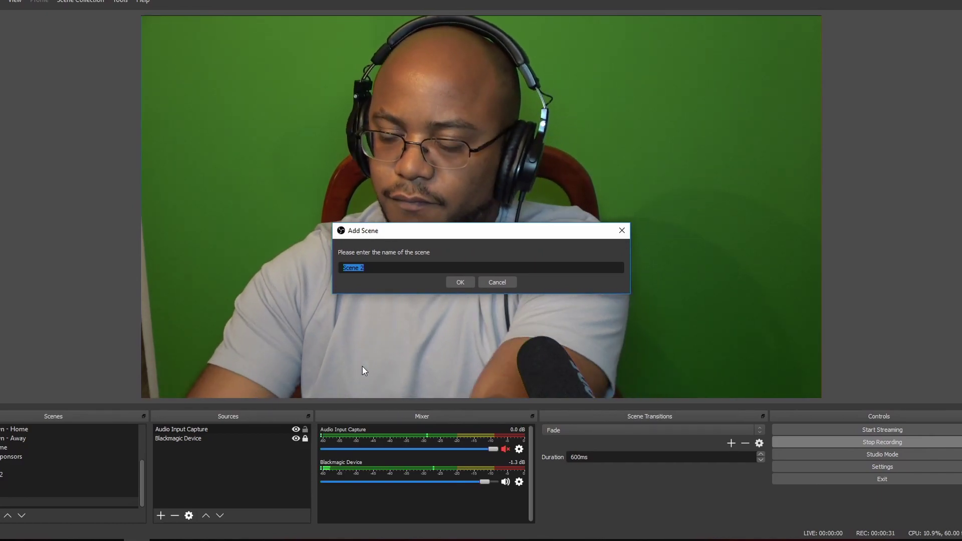
Confirm the new Scene 2 and reuse the existing Blackmagic Device camera as its source
key("Return")
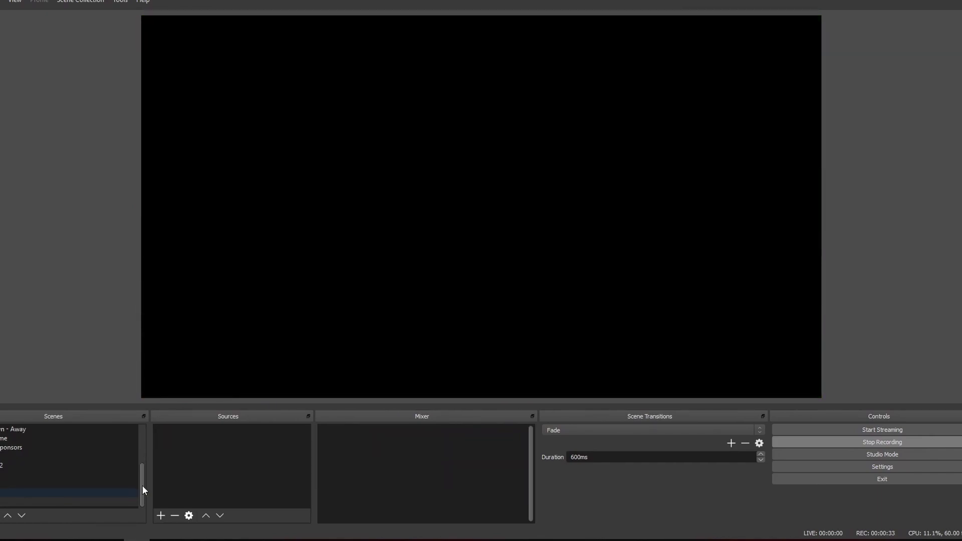
left_click(161, 515)
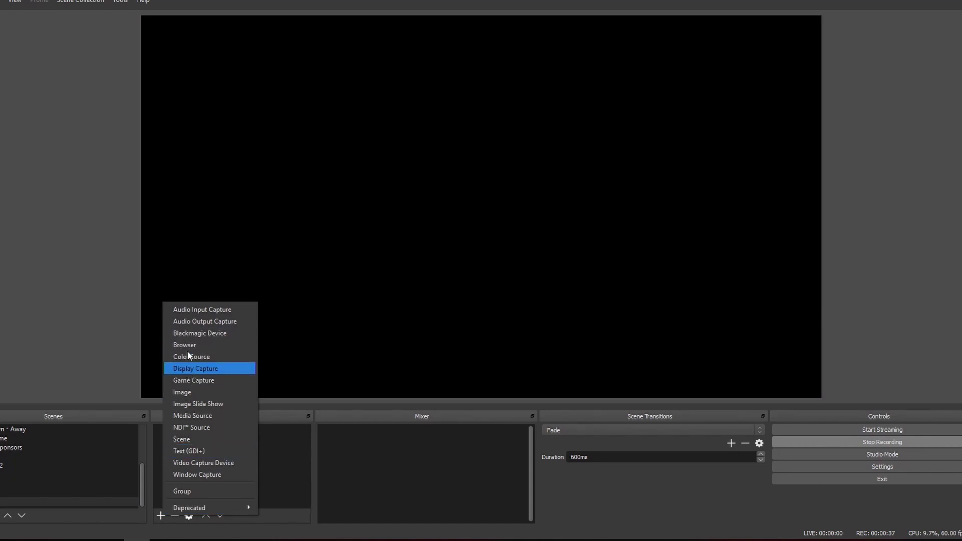
left_click(195, 335)
left_click(407, 221)
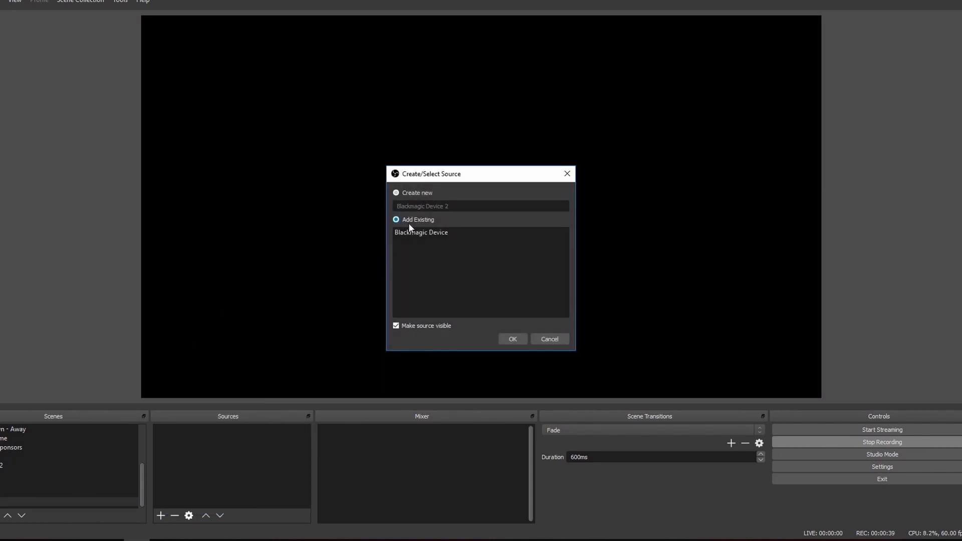
left_click(413, 233)
left_click(511, 341)
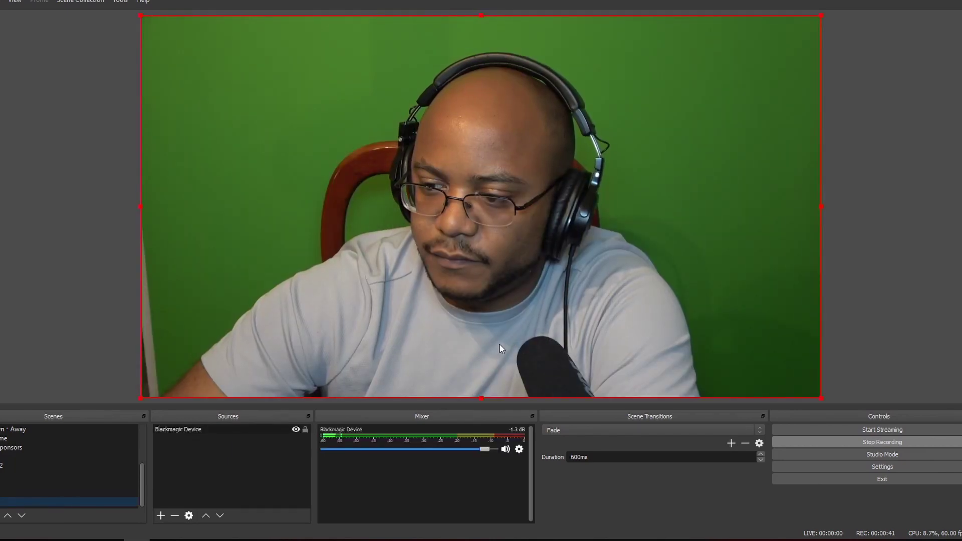
left_click(270, 466)
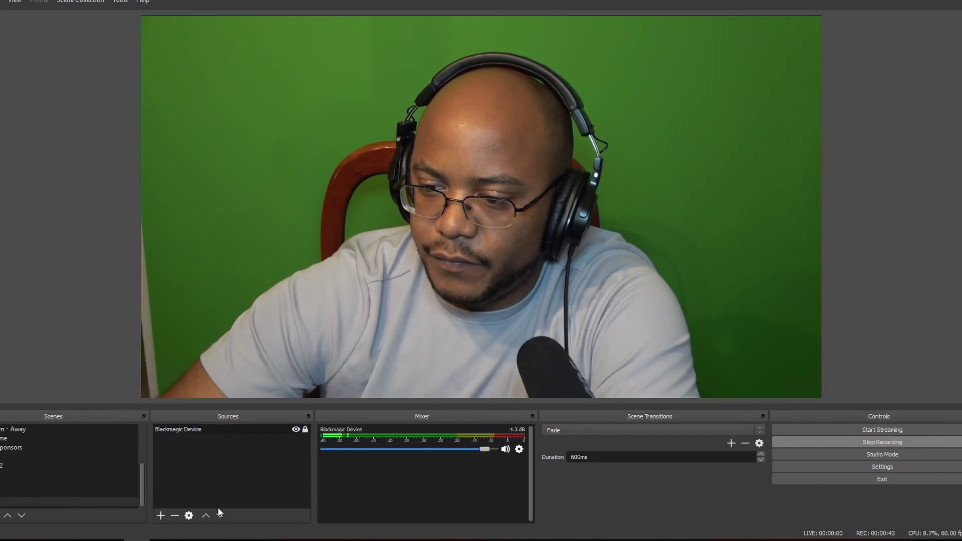
left_click(161, 515)
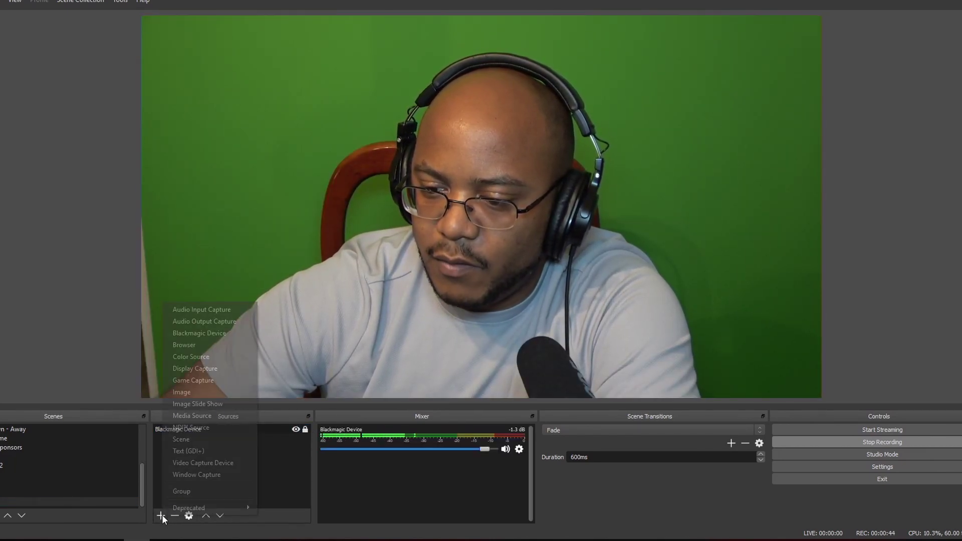
Add an Image source named BRB showing the 'Streaming Everyday at 9PM' colour-bar graphic
left_click(199, 392)
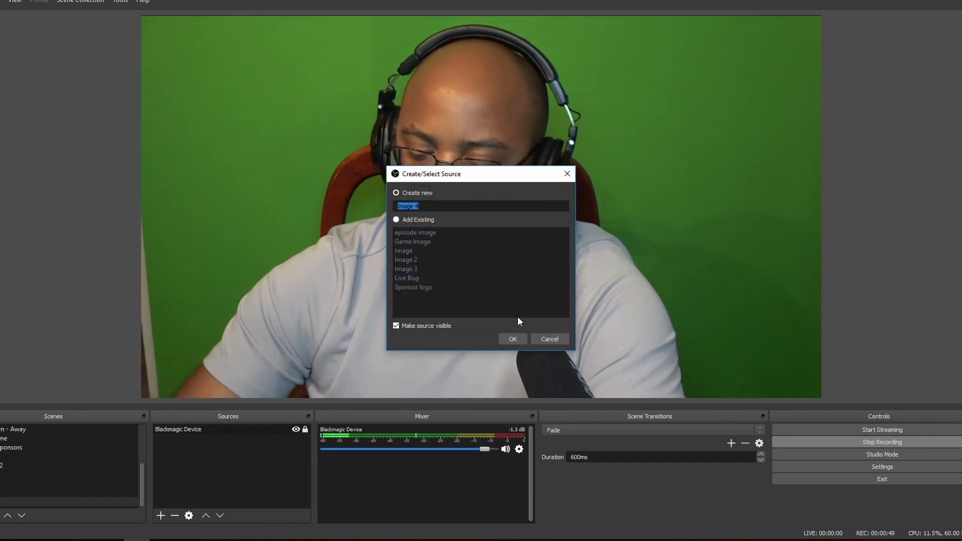
type("BRB")
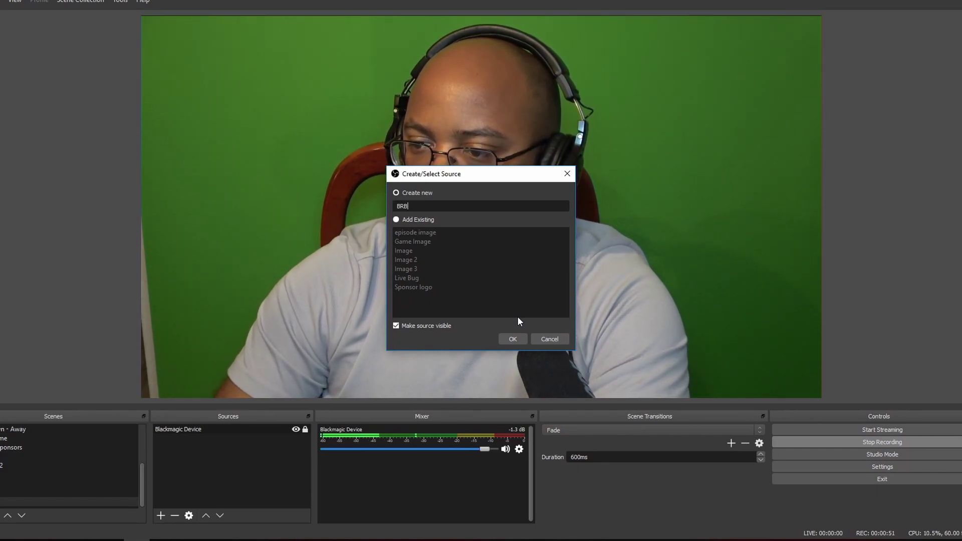
key("Return")
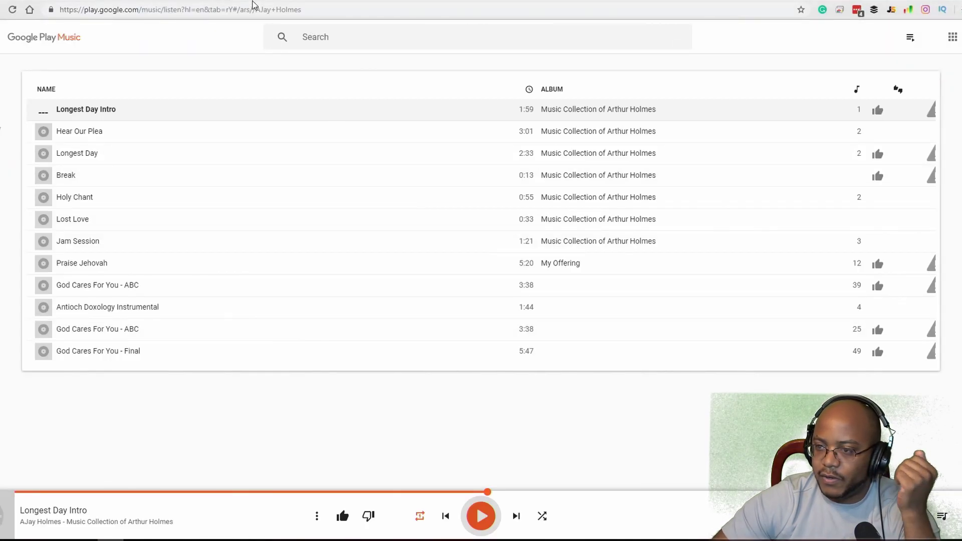
left_click(242, 0)
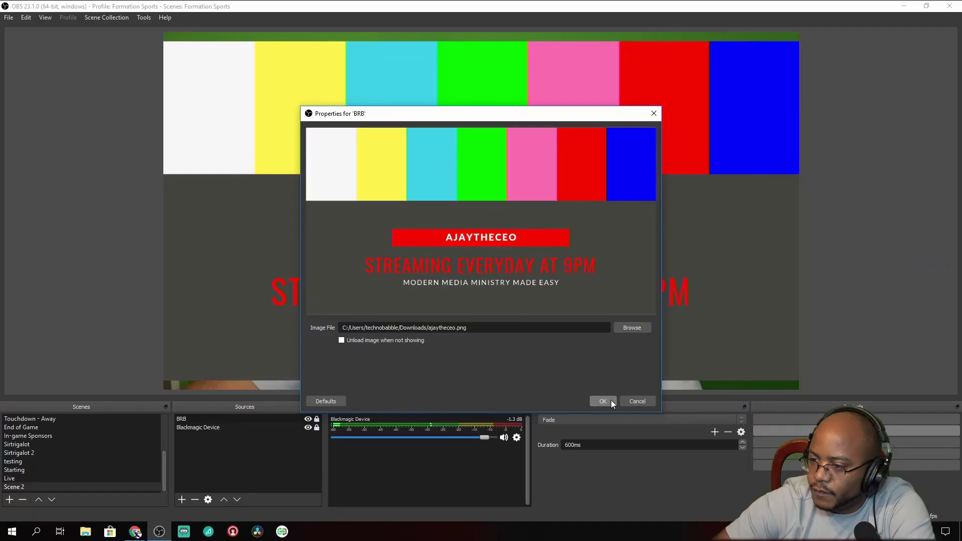
left_click(605, 399)
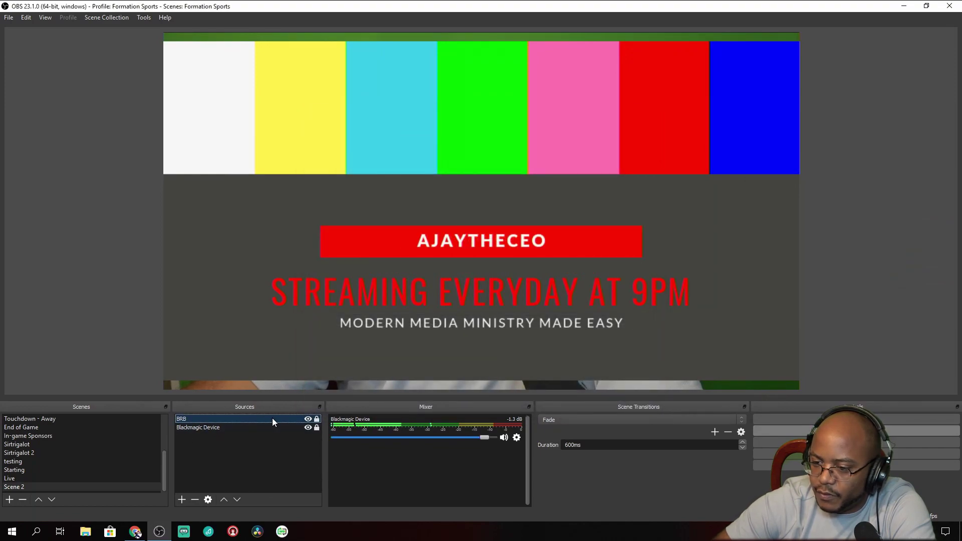
Fit the BRB image to the screen and lock the BRB source
right_click(292, 418)
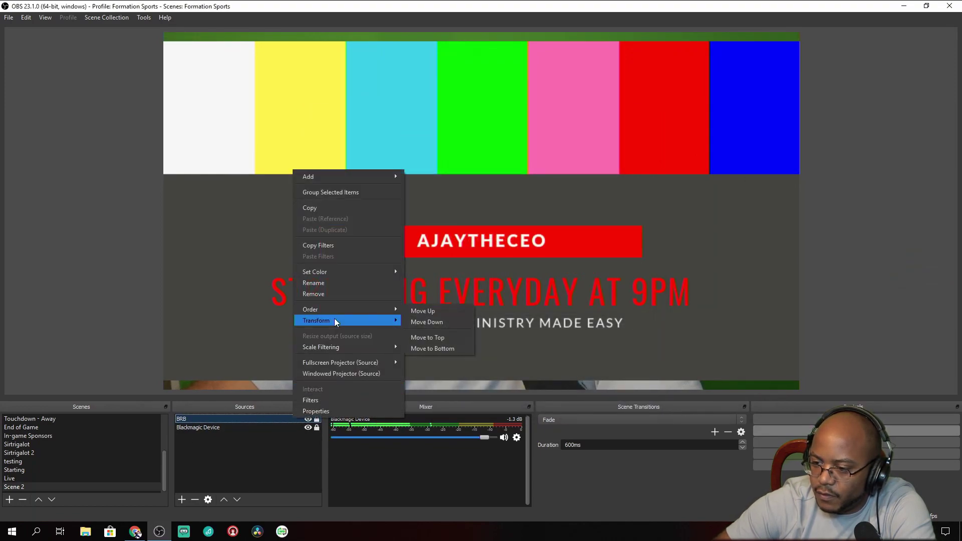
mouse_move(335, 319)
left_click(428, 435)
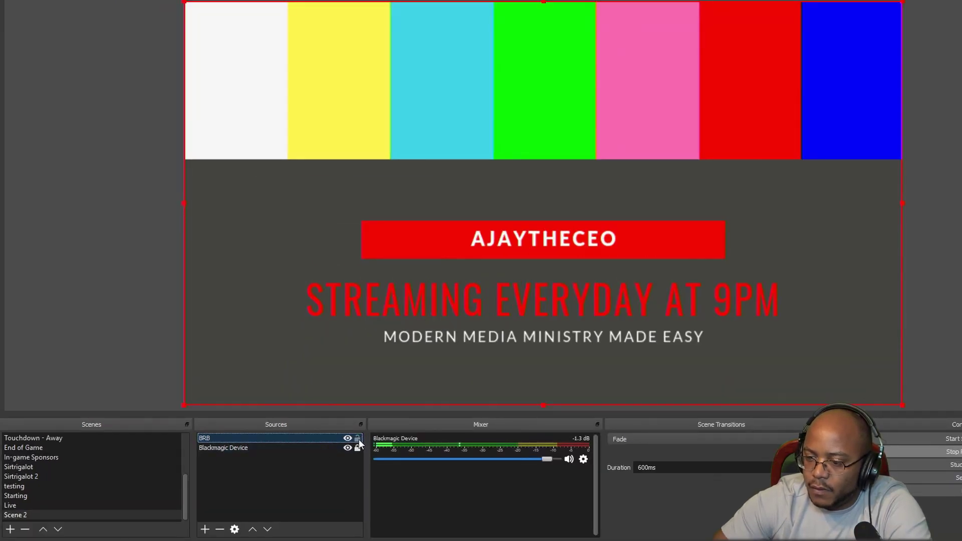
left_click(358, 439)
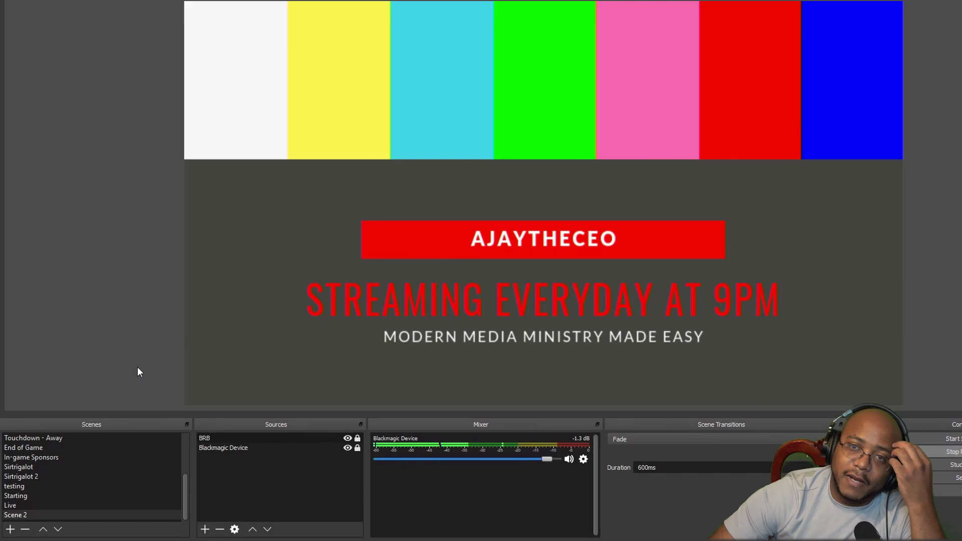
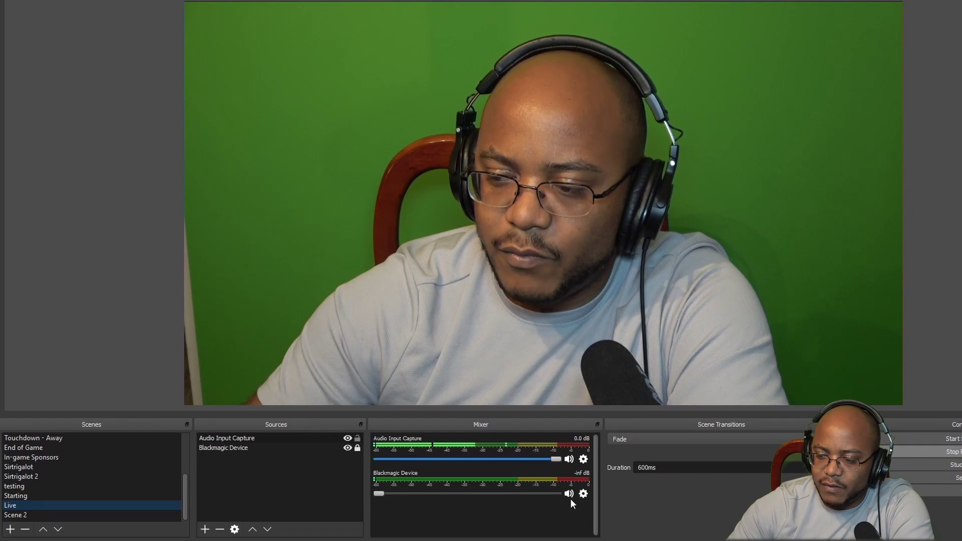
Make Scene 2, the colour-bars 'streaming everyday' scene, the active scene
left_click(21, 513)
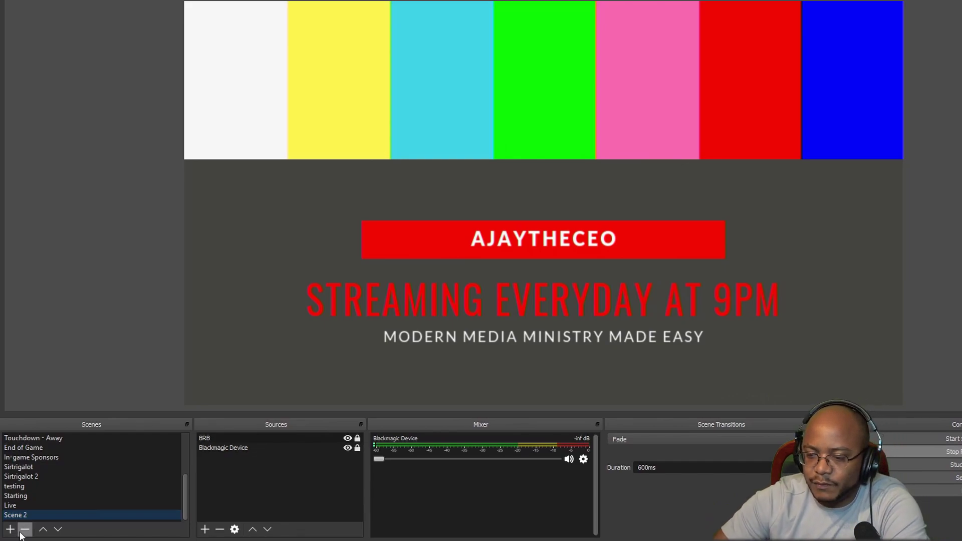
Create Scene 3 and add the existing Blackmagic Device camera source to it
left_click(10, 529)
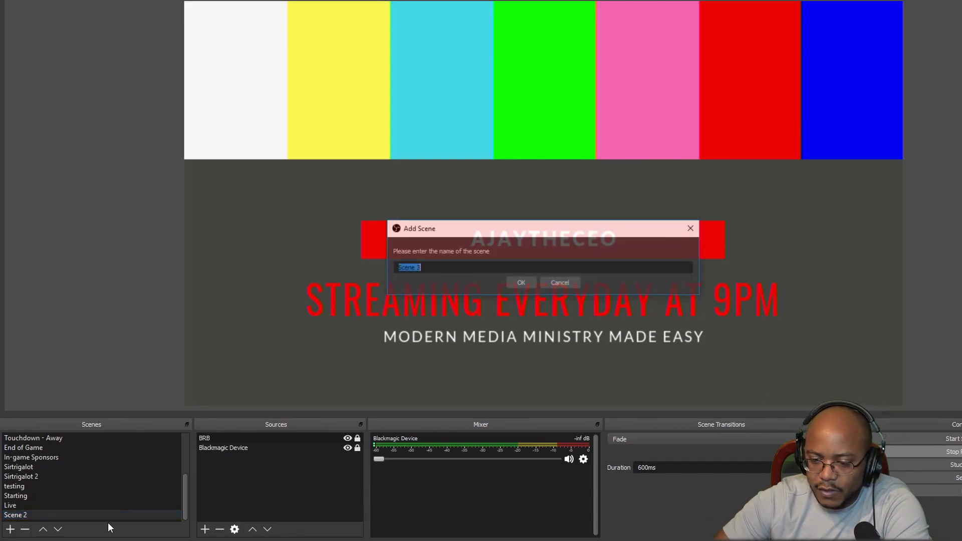
left_click(525, 285)
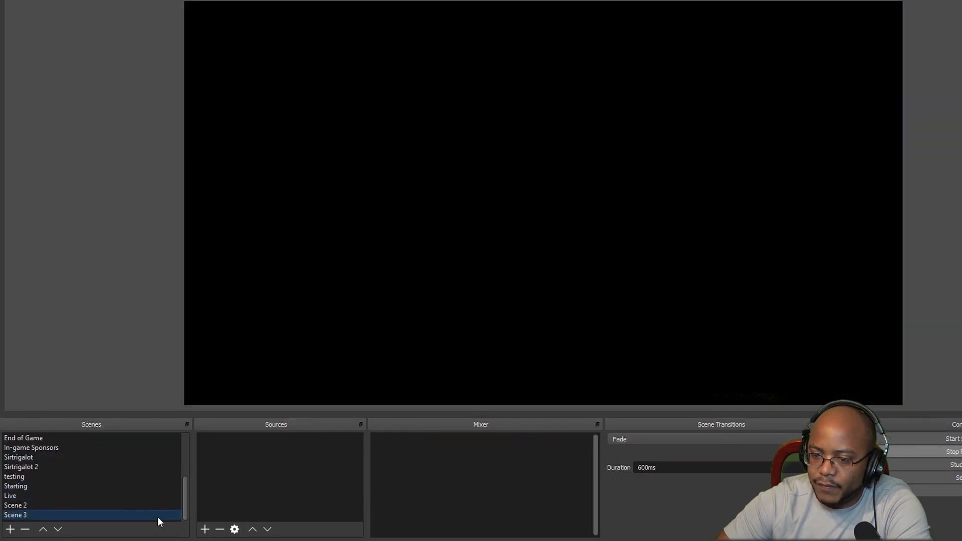
left_click(204, 529)
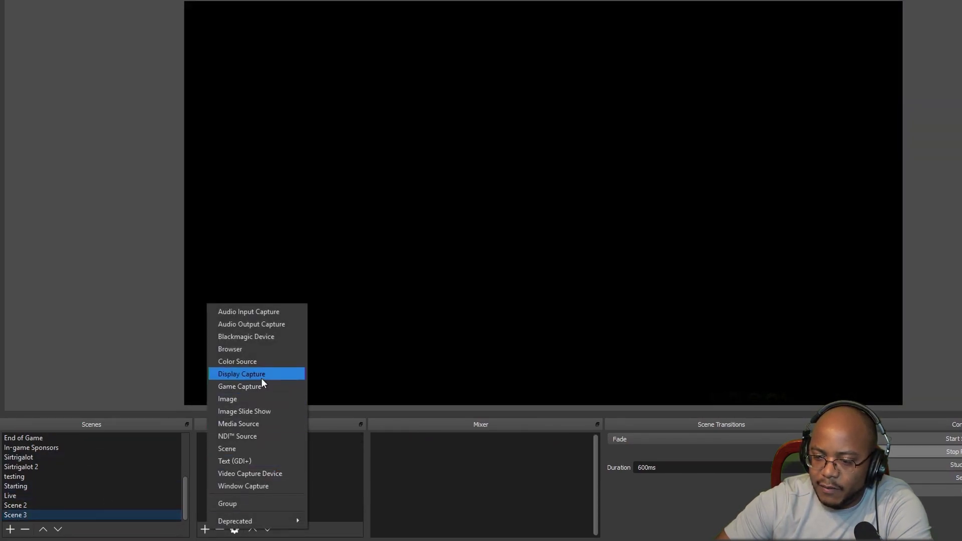
left_click(258, 337)
left_click(466, 217)
left_click(467, 230)
left_click(569, 344)
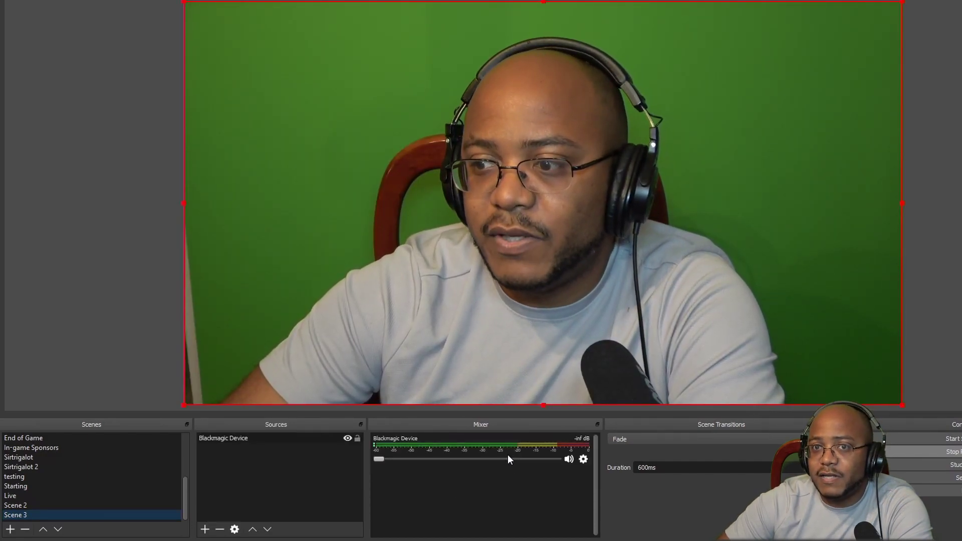
Add an Image source named 'Copyrighted material' to Scene 3
left_click(204, 529)
left_click(246, 401)
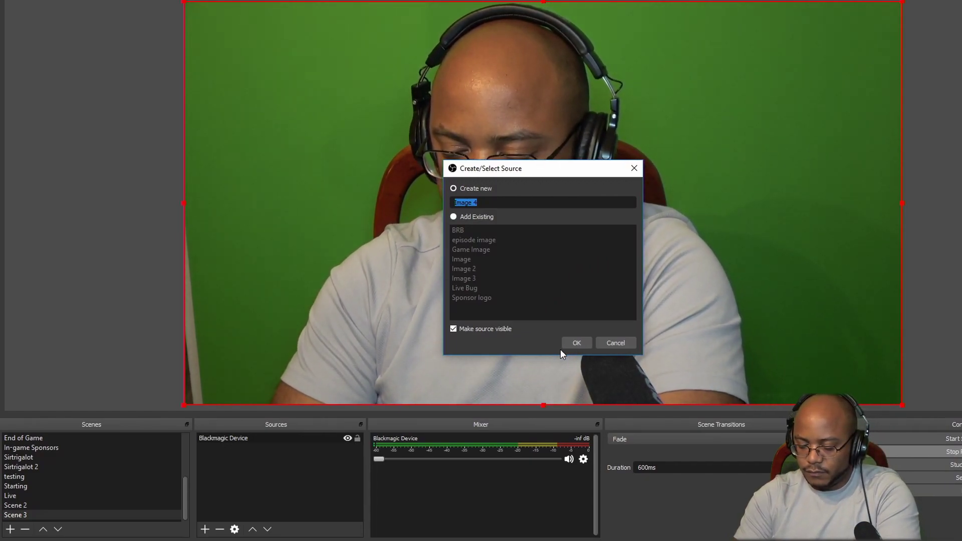
type("Video BRB")
key("BackSpace")
key("BackSpace")
key("BackSpace")
key("BackSpace")
key("BackSpace")
key("BackSpace")
key("BackSpace")
key("BackSpace")
type("Copyrighted material")
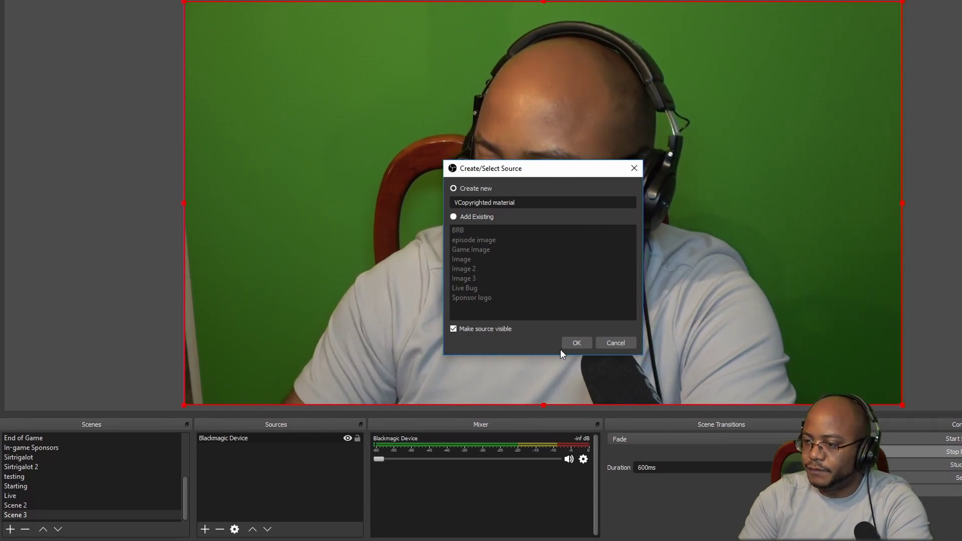
key("Home")
key("Delete")
key("Return")
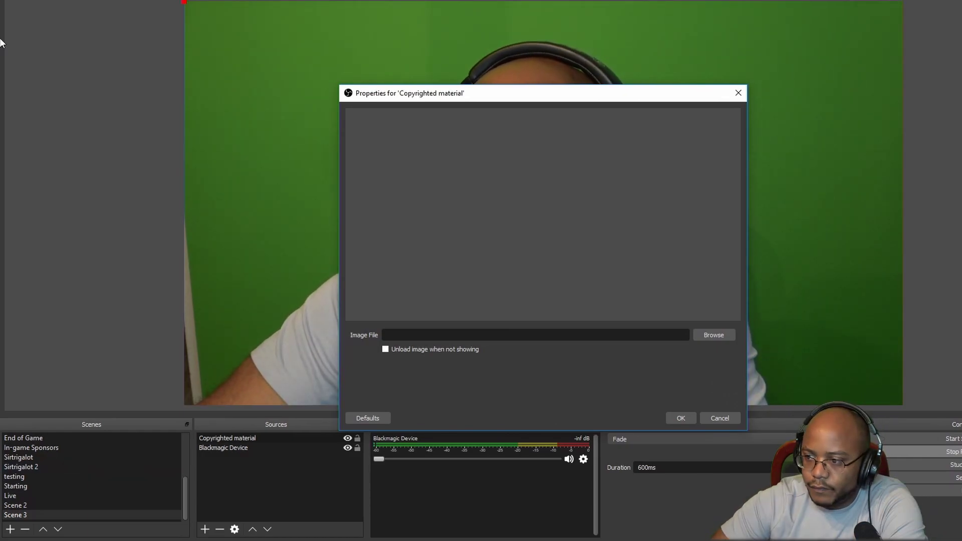
Set the Copyrighted material image file to copyright notice.png from the W: drive
left_click(713, 335)
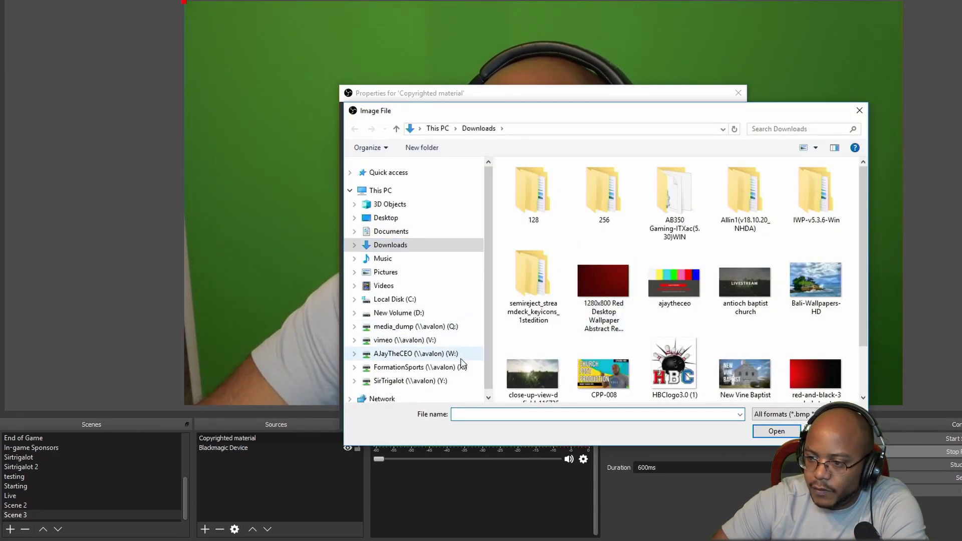
left_click(413, 354)
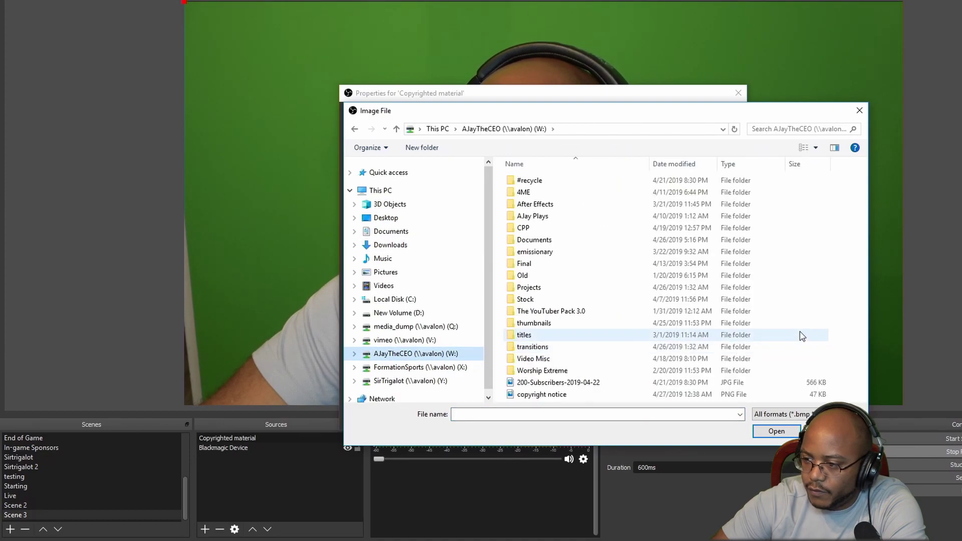
left_click(556, 394)
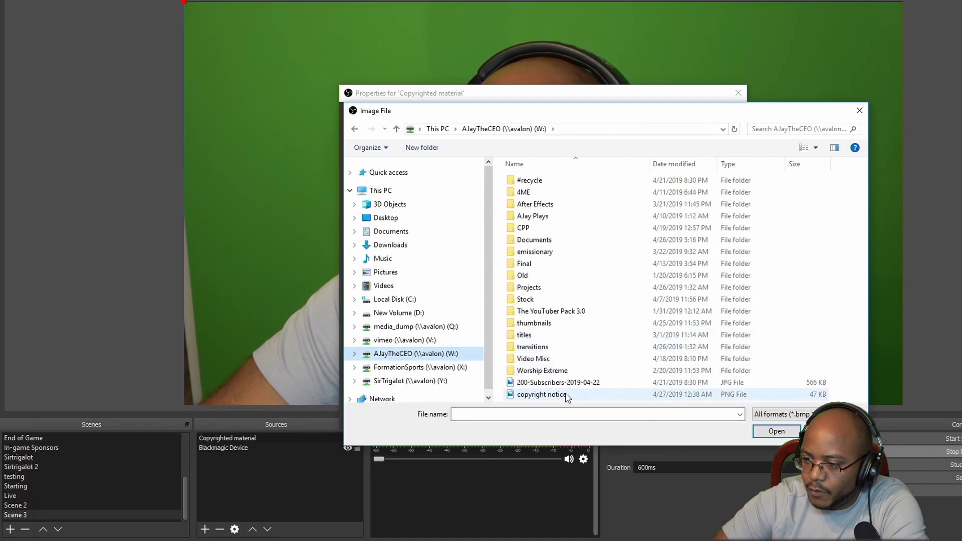
left_click(775, 431)
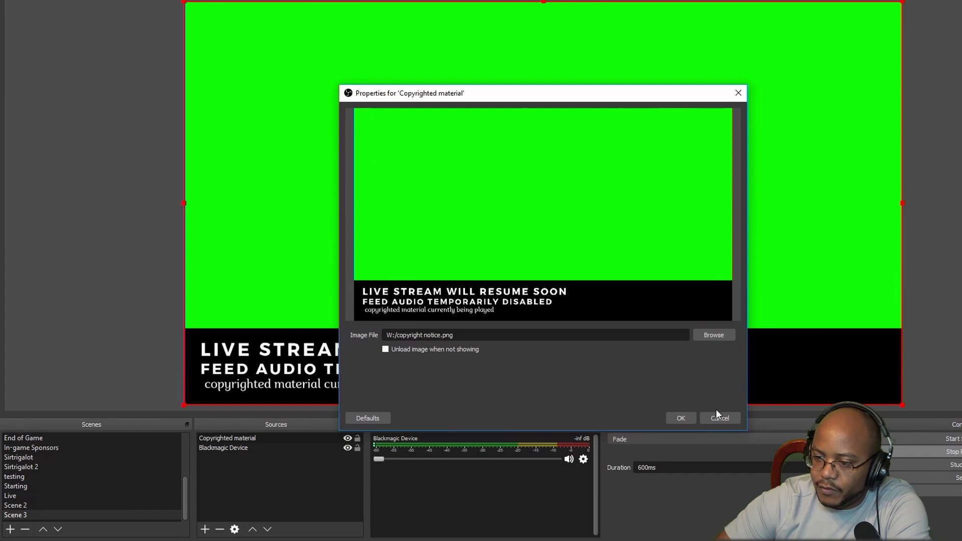
left_click(680, 419)
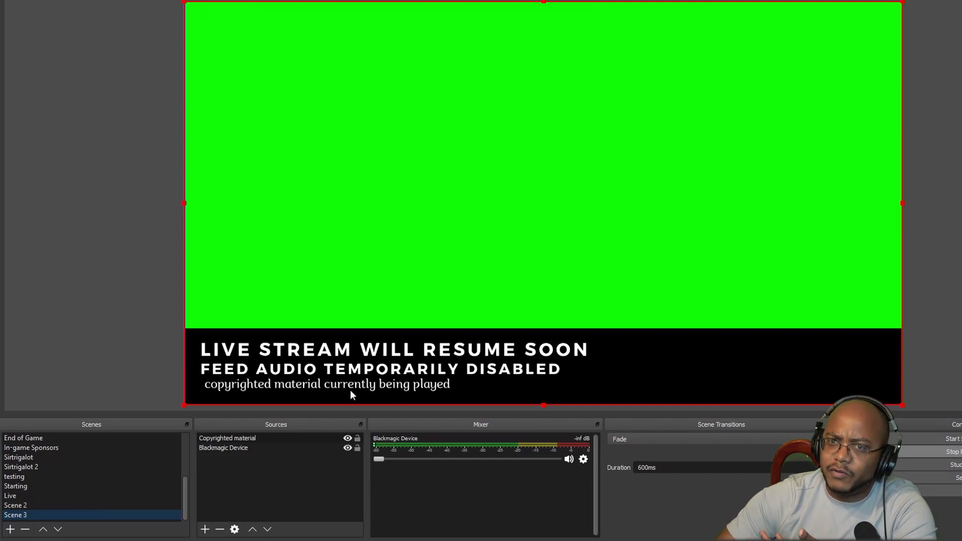
Lock the Copyrighted material source and give it a Color Key filter with default settings
left_click(358, 438)
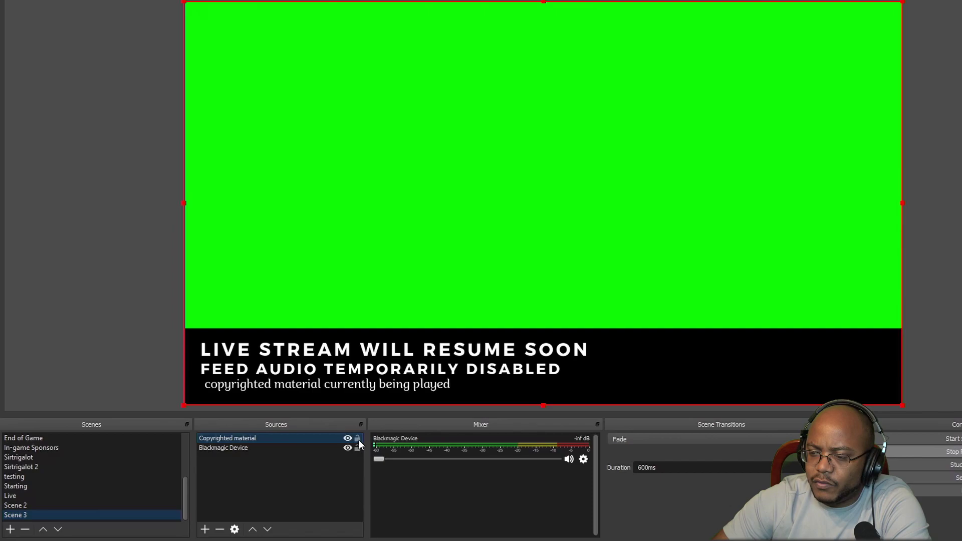
right_click(239, 438)
left_click(275, 419)
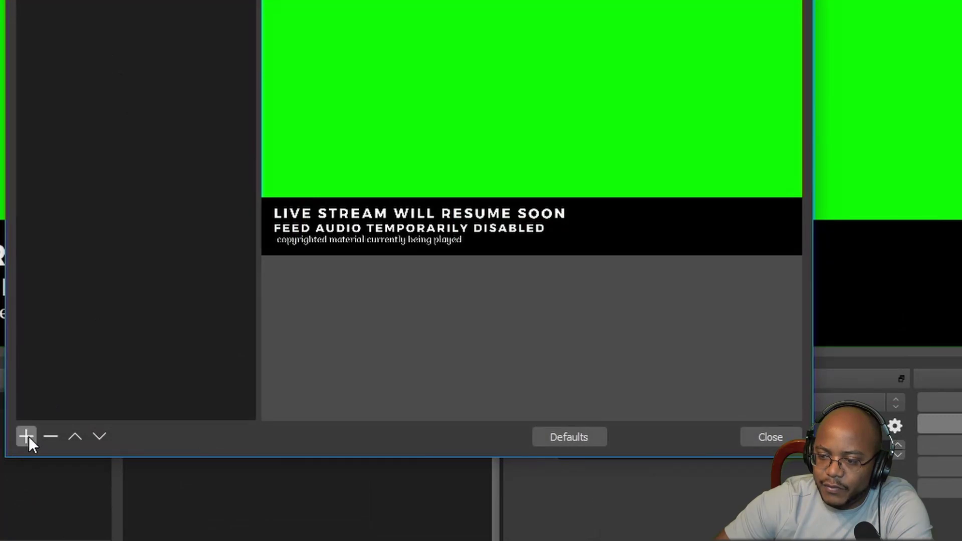
left_click(27, 436)
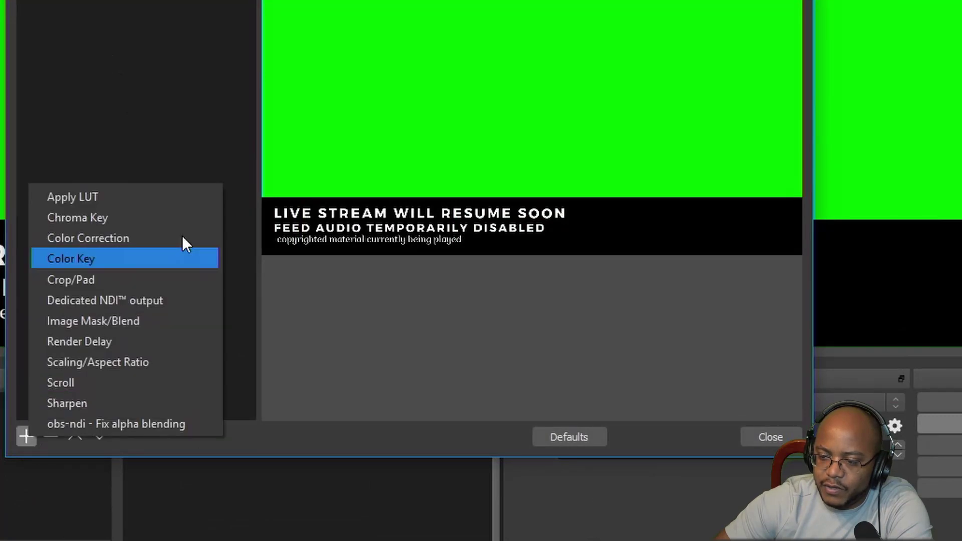
left_click(126, 257)
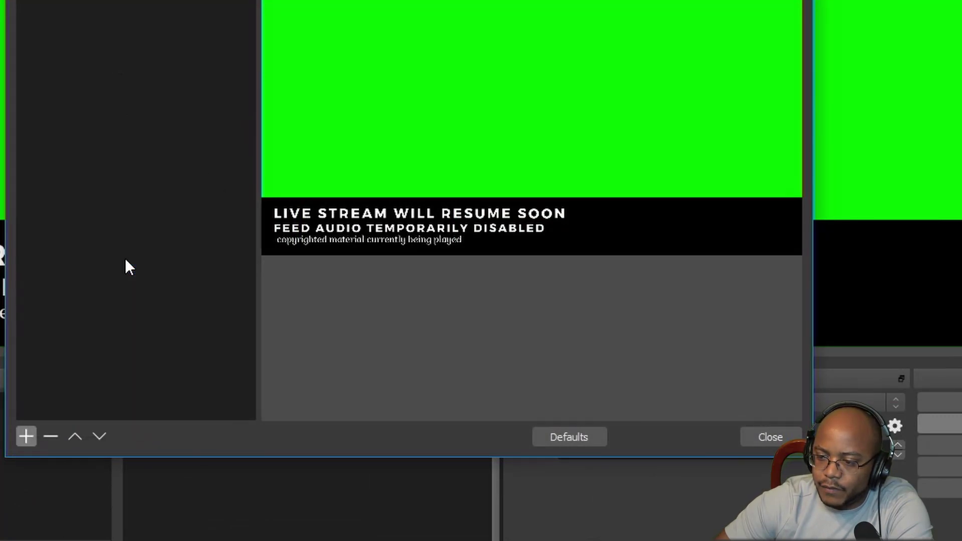
left_click(378, 142)
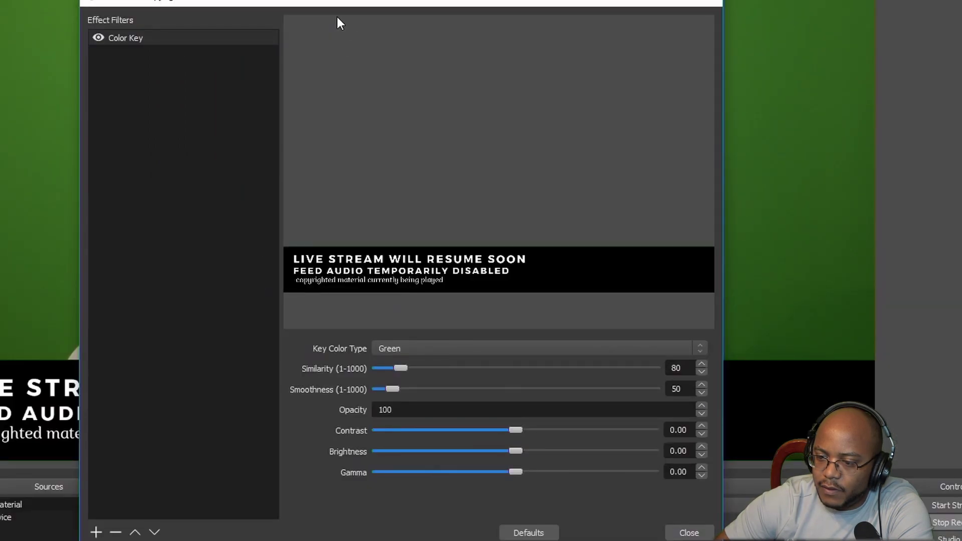
left_click_drag(351, 0, 263, 84)
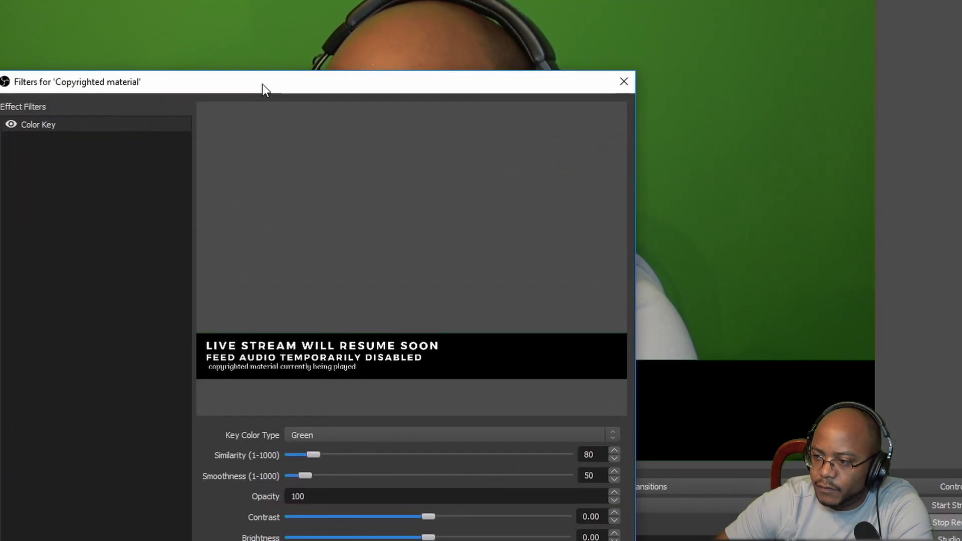
left_click(591, 540)
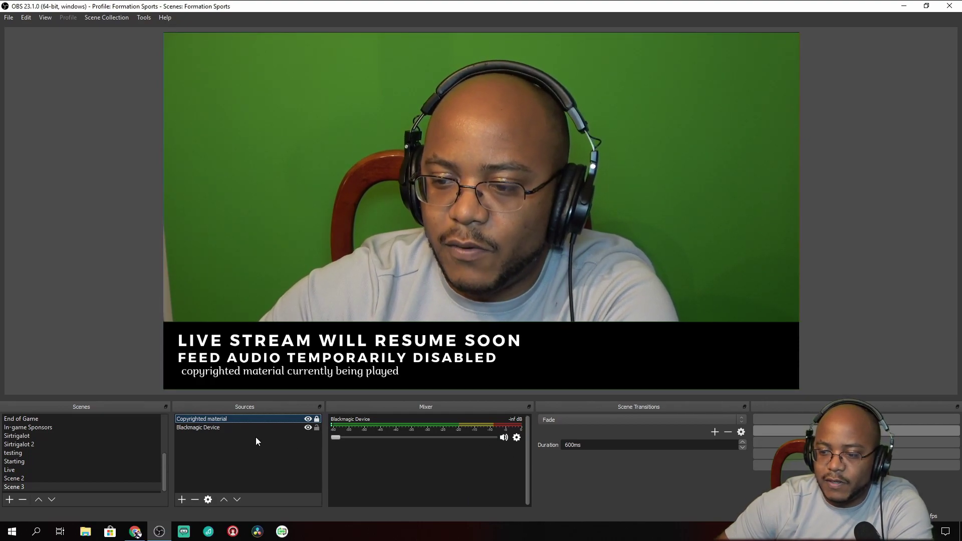
Switch between the Live scene and Scene 3 to compare them, ending on Live
left_click(17, 470)
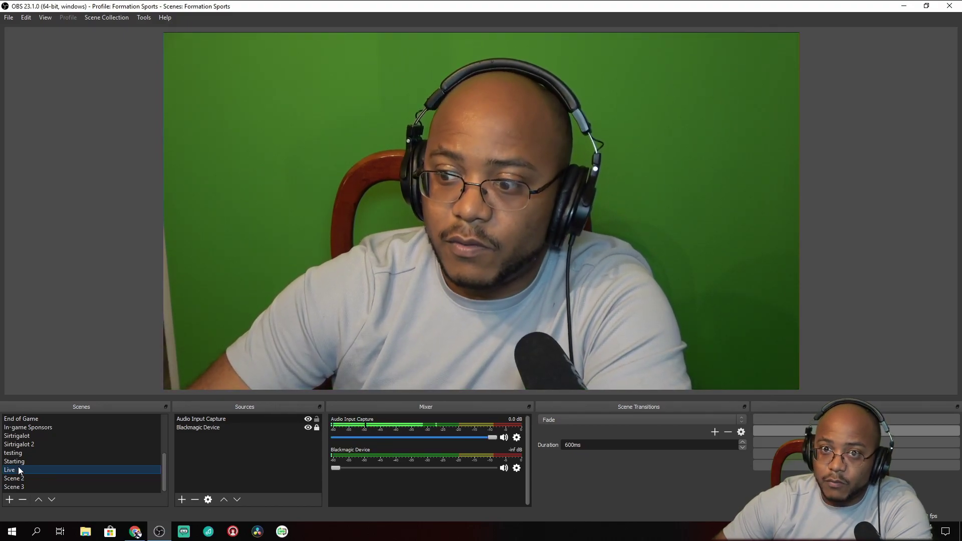
left_click(17, 486)
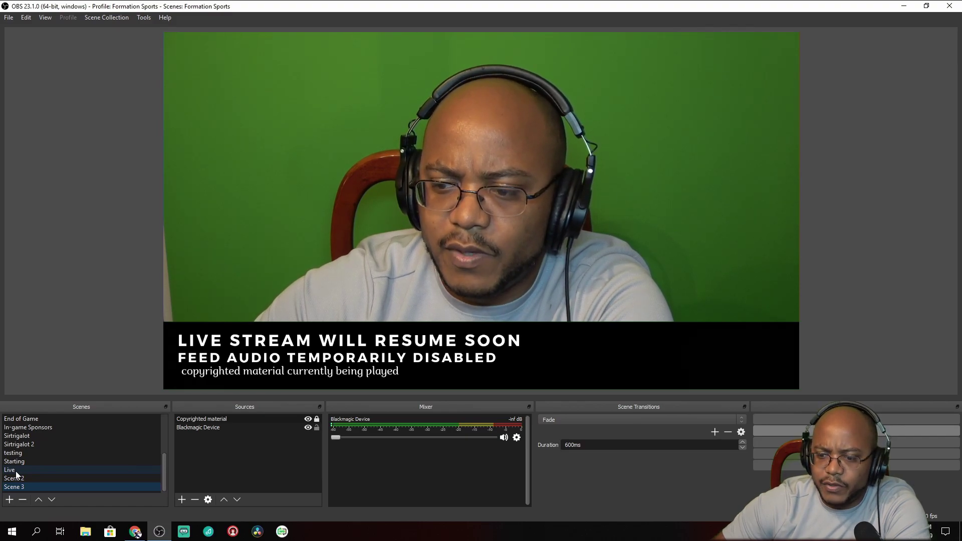
left_click(17, 474)
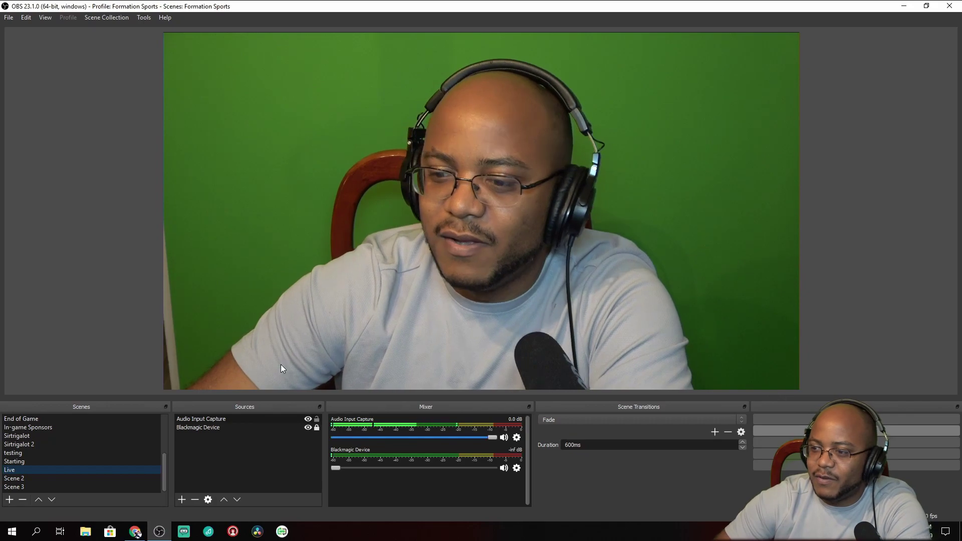
Bring up Google Play Music in Chrome and start playing the current song
left_click(136, 533)
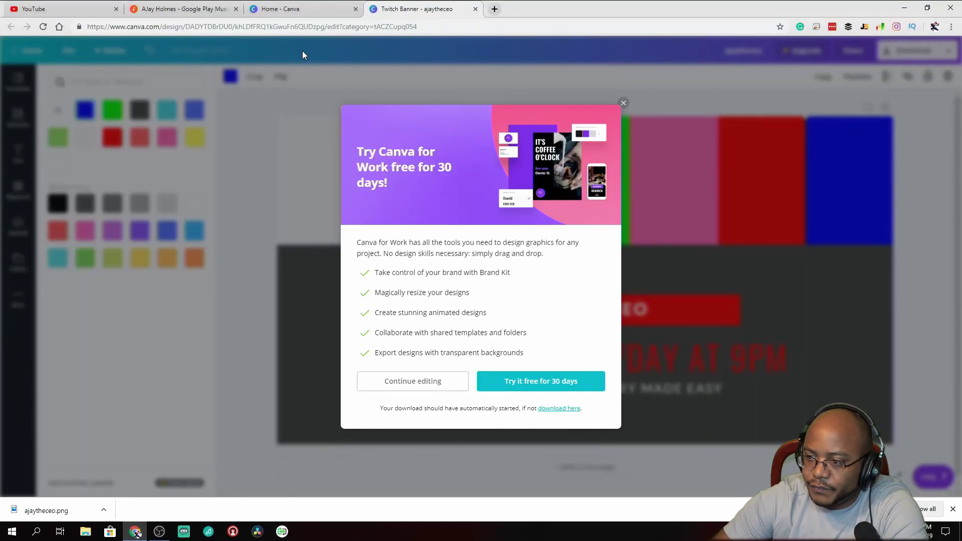
left_click(156, 11)
key("space")
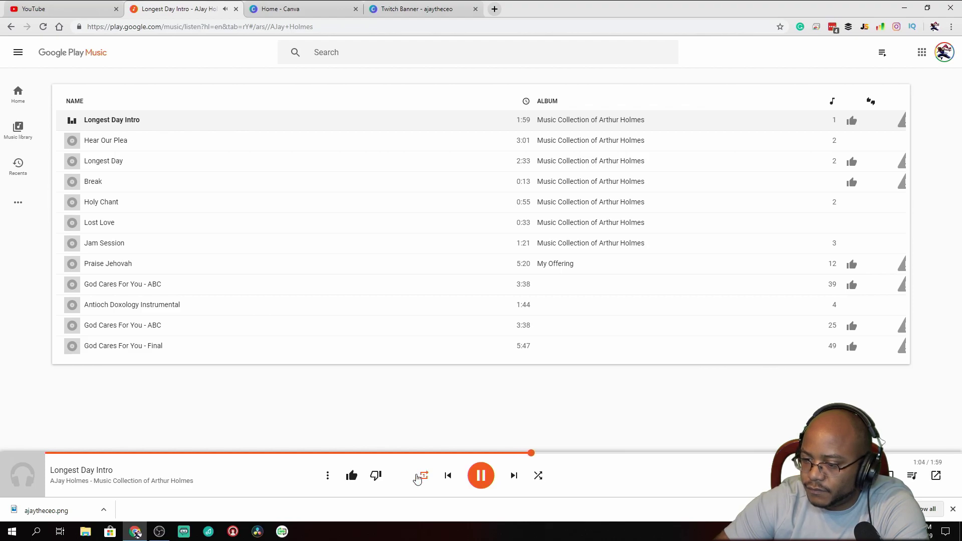
Download Longest Day Intro as an mp3 and dismiss the confirmation
left_click(327, 477)
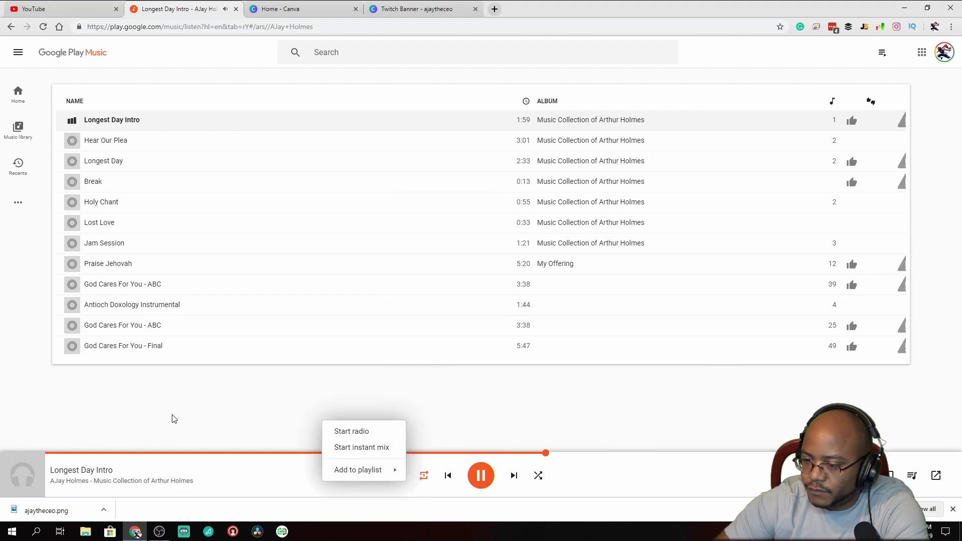
left_click(482, 120)
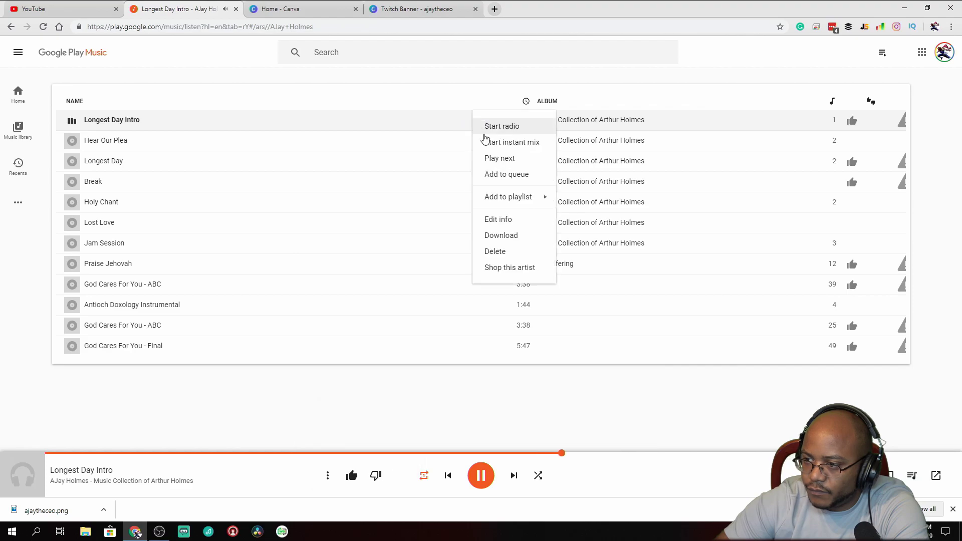
left_click(509, 237)
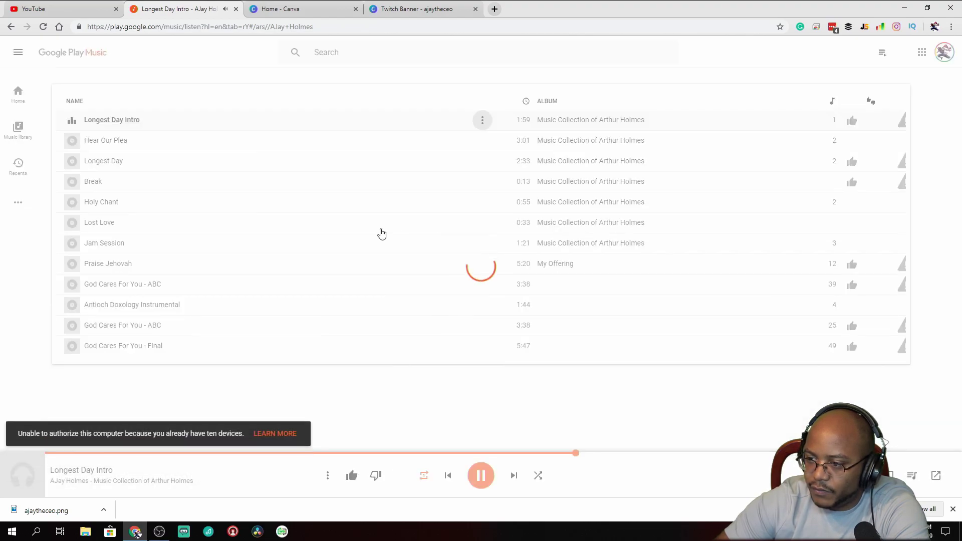
left_click(576, 315)
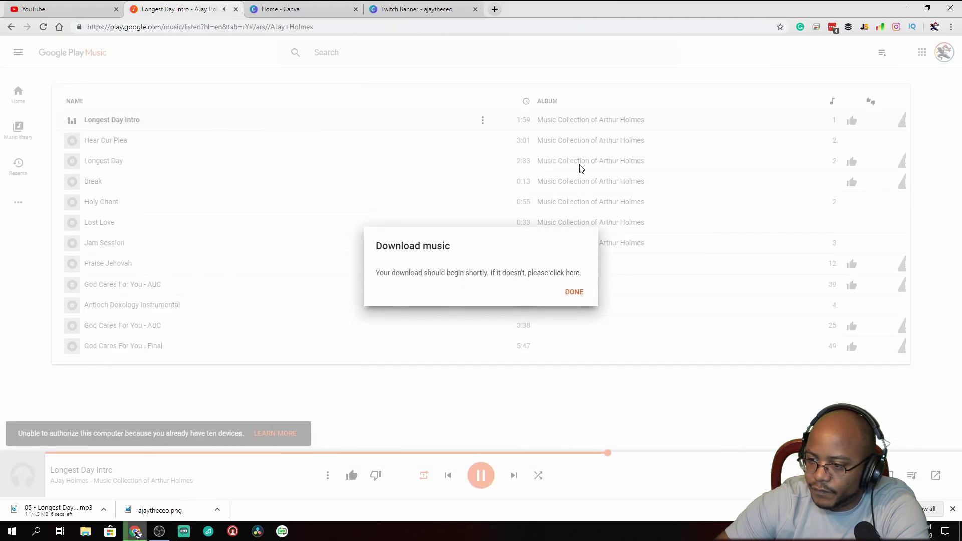
left_click(574, 292)
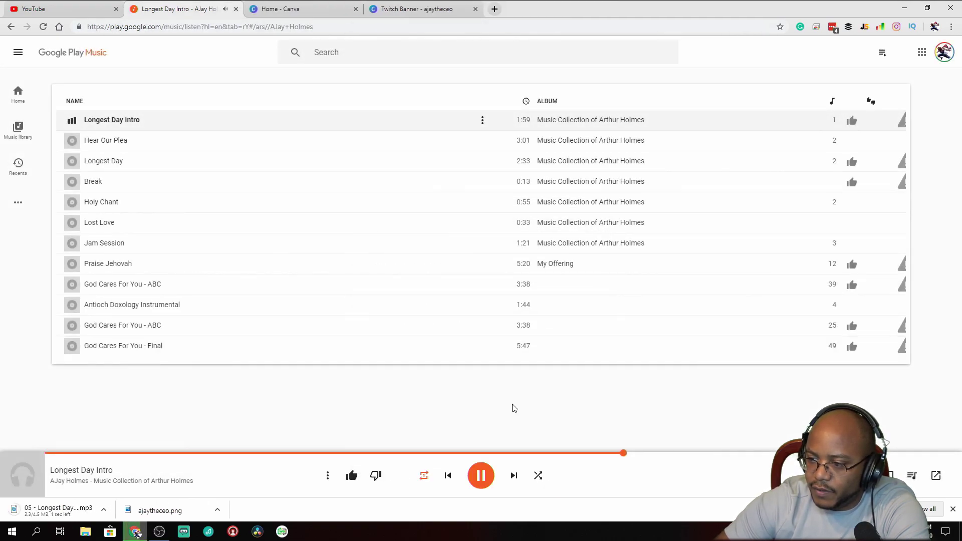
left_click(481, 475)
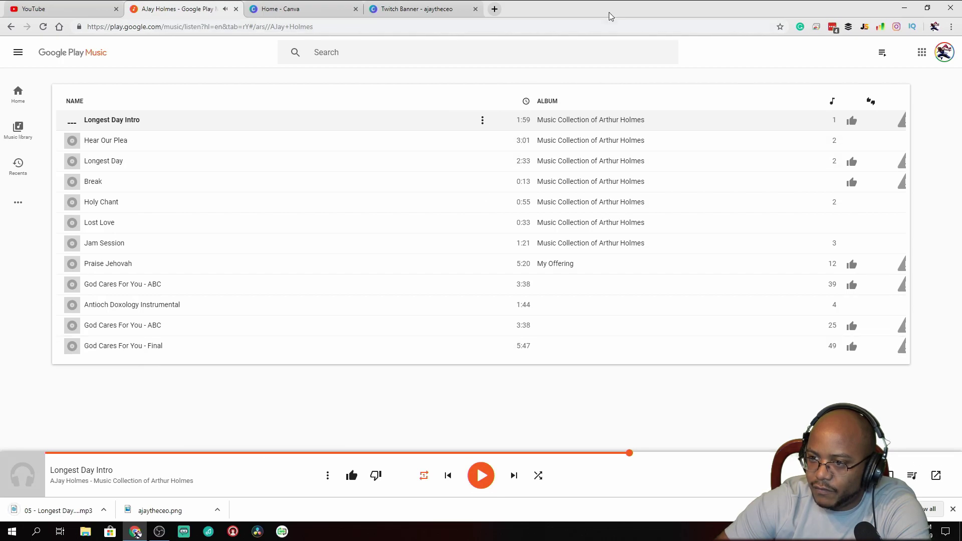
Minimize Chrome and switch between Scene 3 and Live in OBS, finishing on Scene 3
left_click(904, 8)
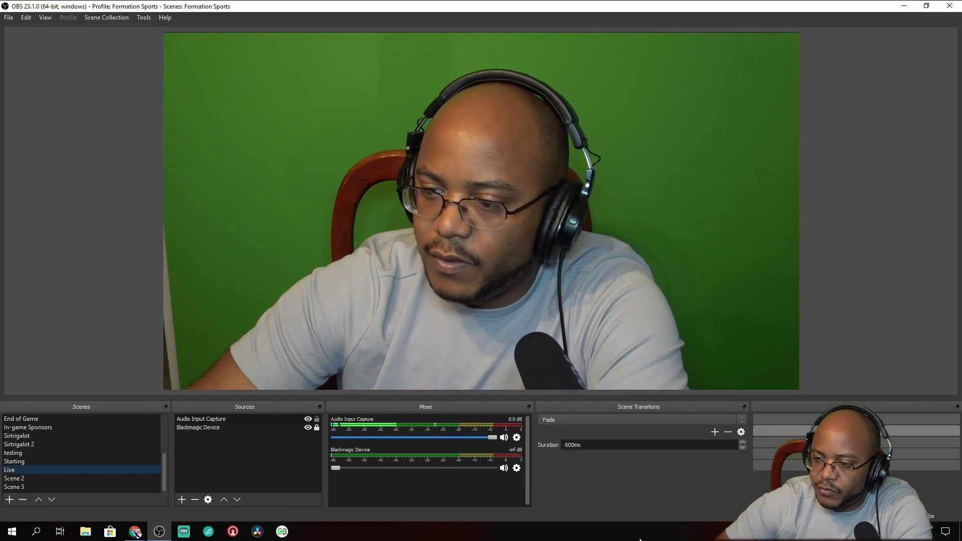
left_click(36, 488)
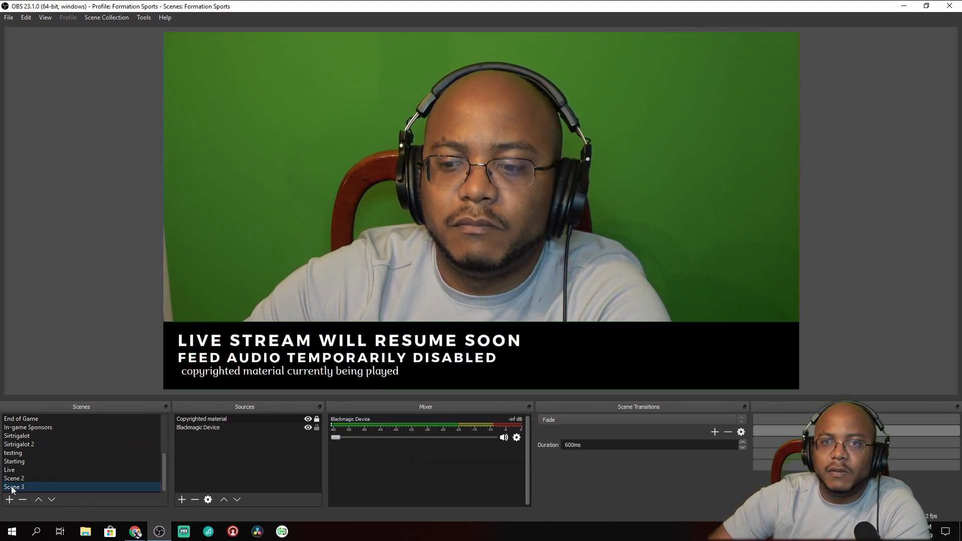
left_click(20, 471)
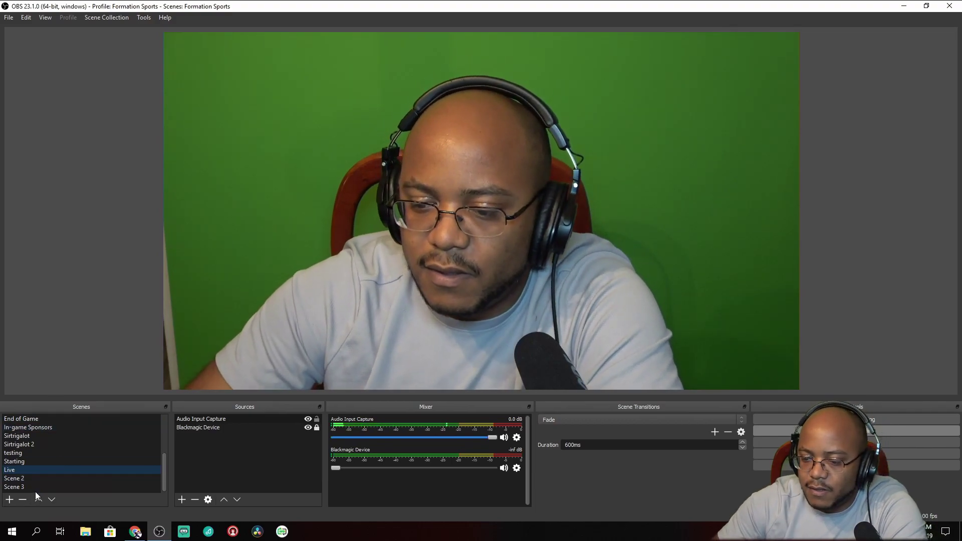
left_click(34, 486)
Add a Media Source named 'copyrighted bg music' to Scene 3
left_click(182, 500)
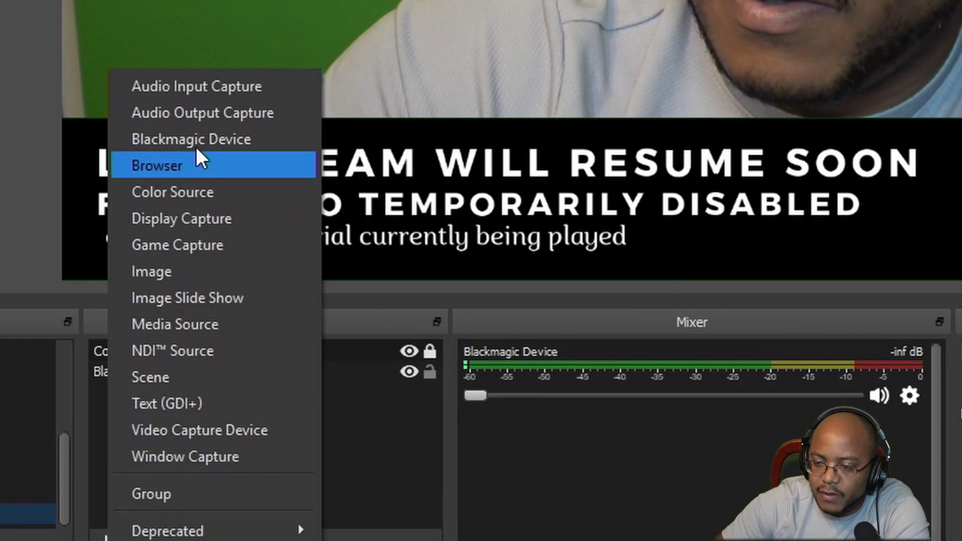
left_click(206, 322)
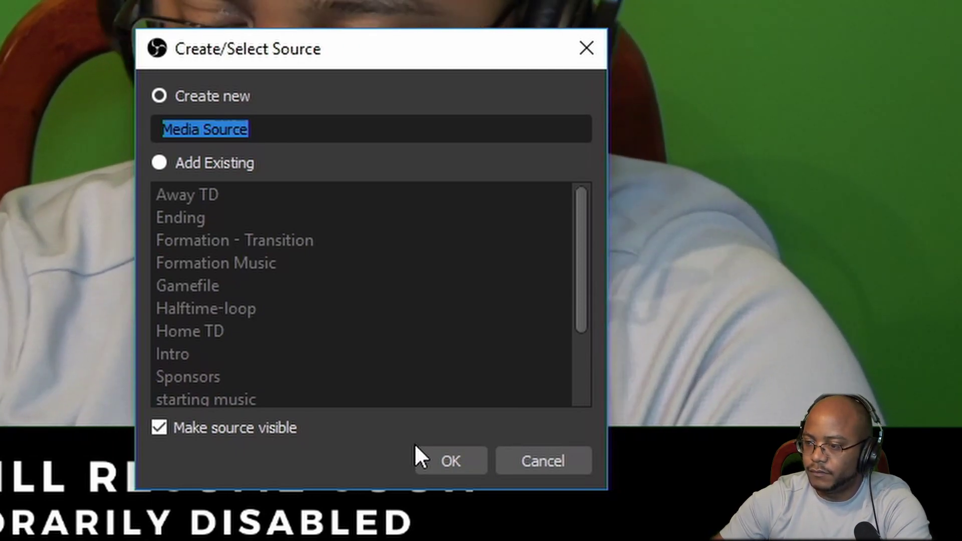
type("copyright")
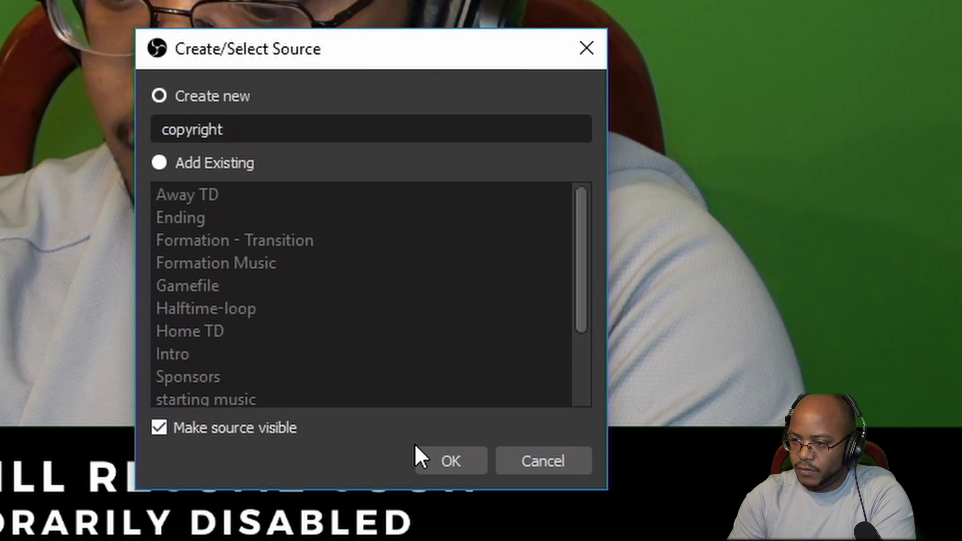
type("ed")
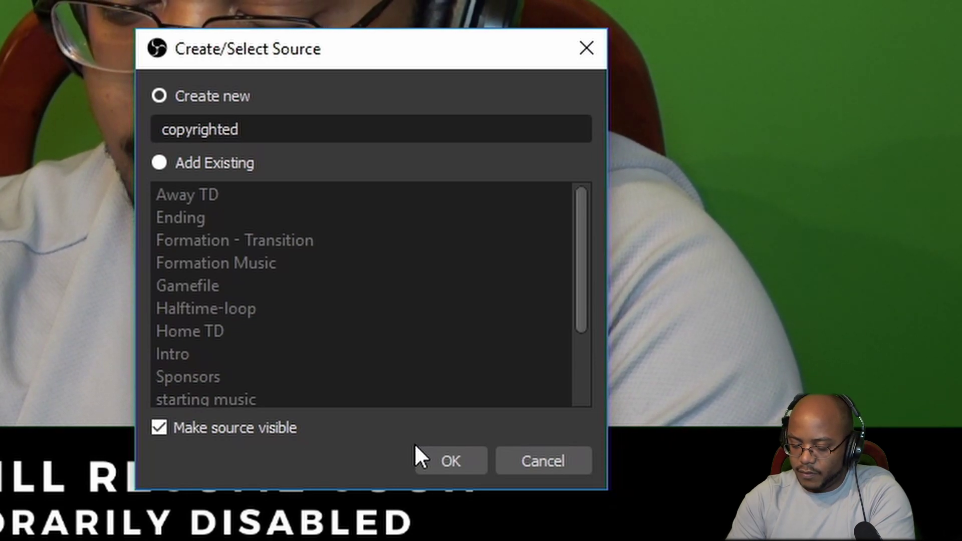
type(" bg music")
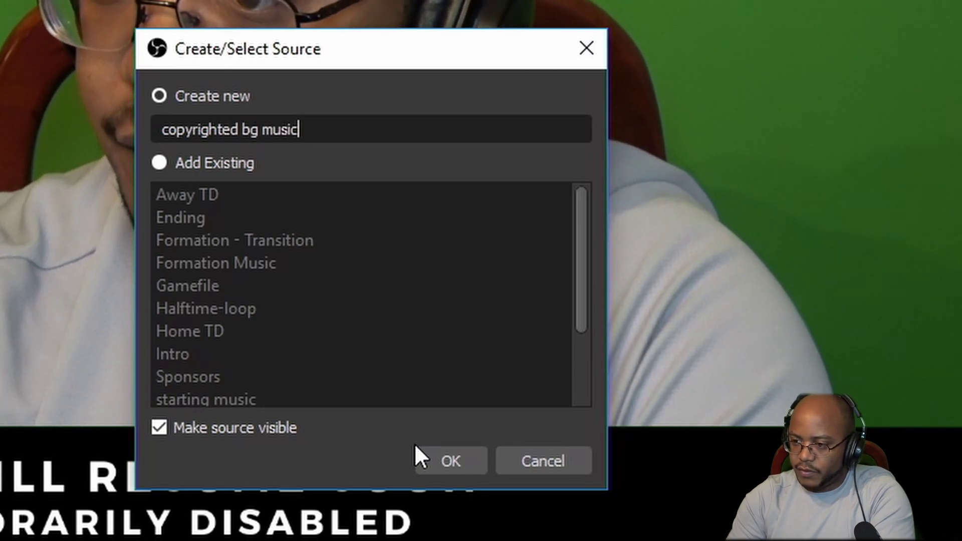
left_click(453, 460)
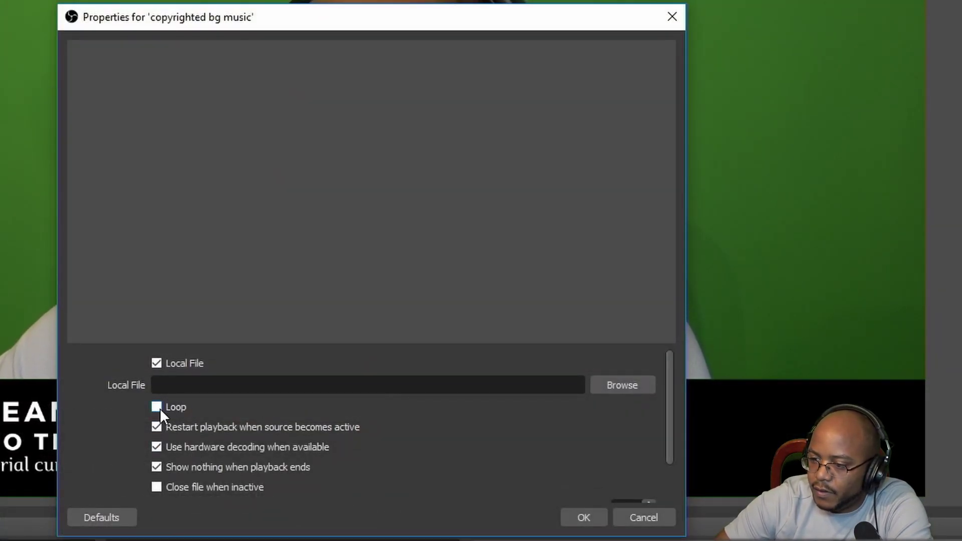
Set the media source to loop '05 - Longest Day Intro.mp3' from Downloads, and confirm
left_click(157, 407)
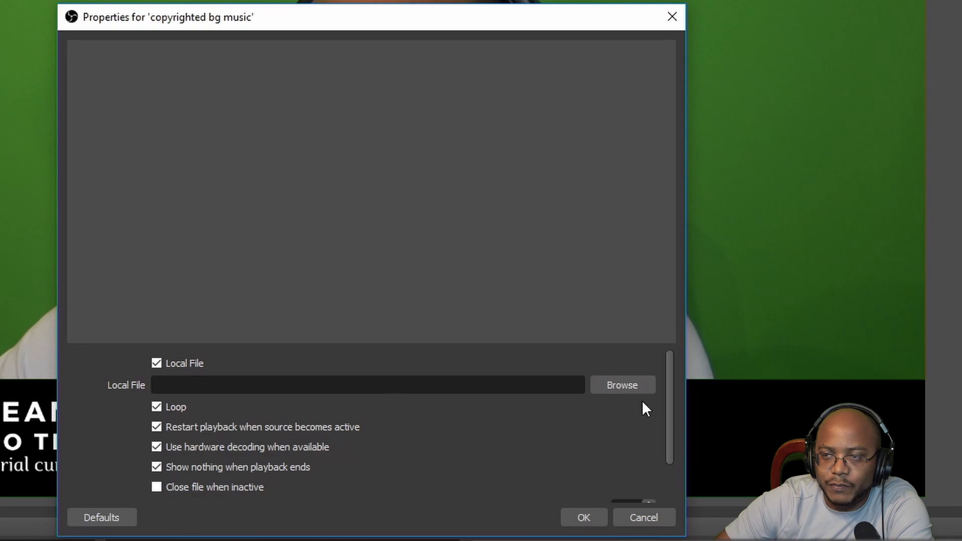
left_click(621, 385)
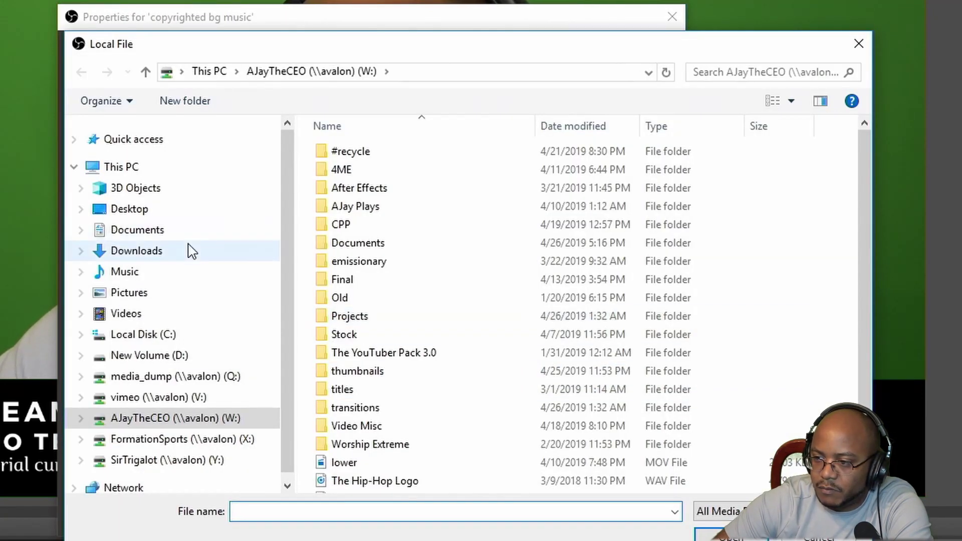
left_click(140, 250)
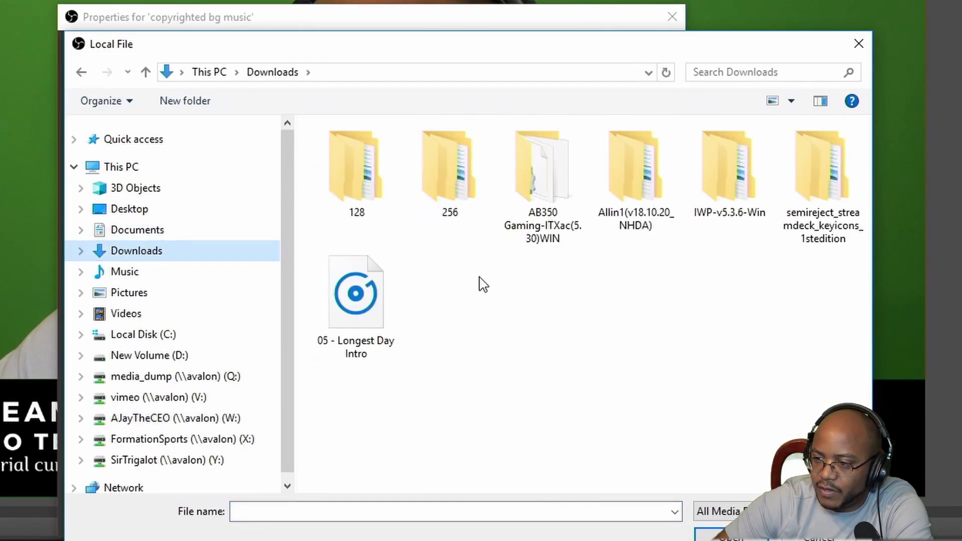
double_click(346, 293)
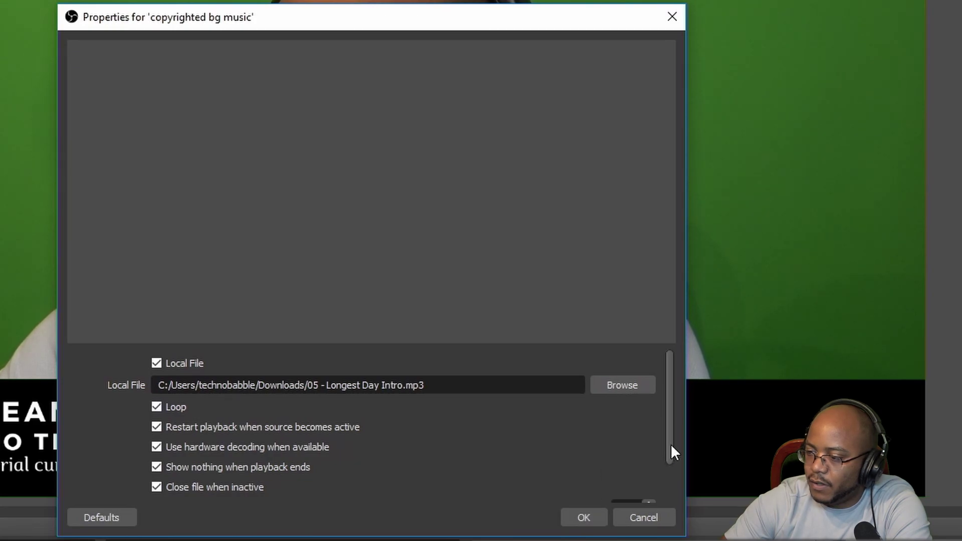
left_click_drag(670, 443, 656, 481)
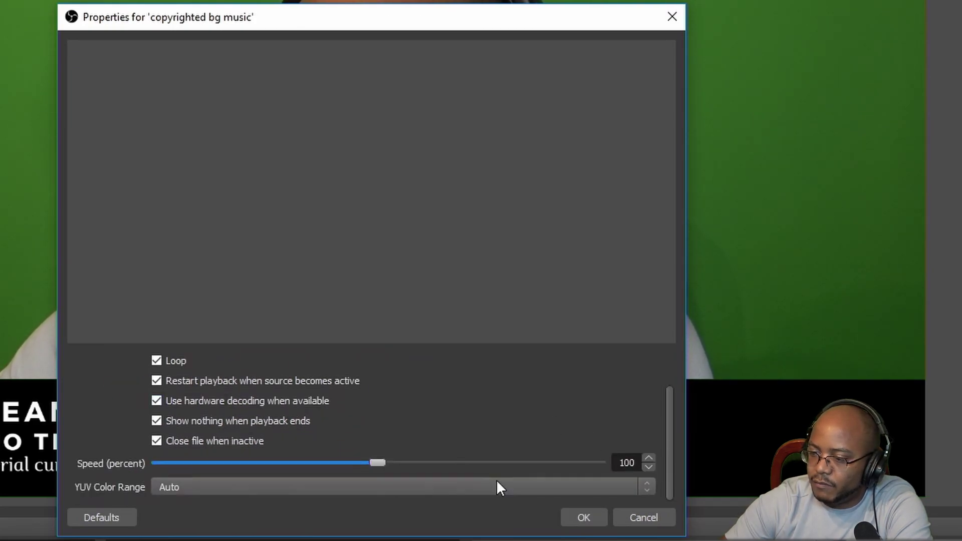
left_click(582, 517)
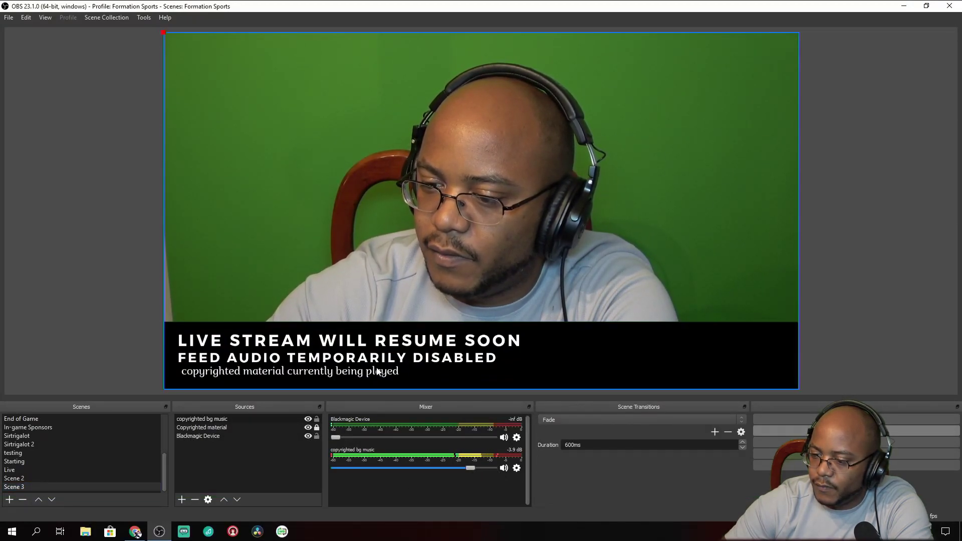
Give Scene 3 a Fade transition override lasting 1200 ms, then return to the Live scene
left_click(21, 486)
right_click(20, 486)
mouse_move(73, 467)
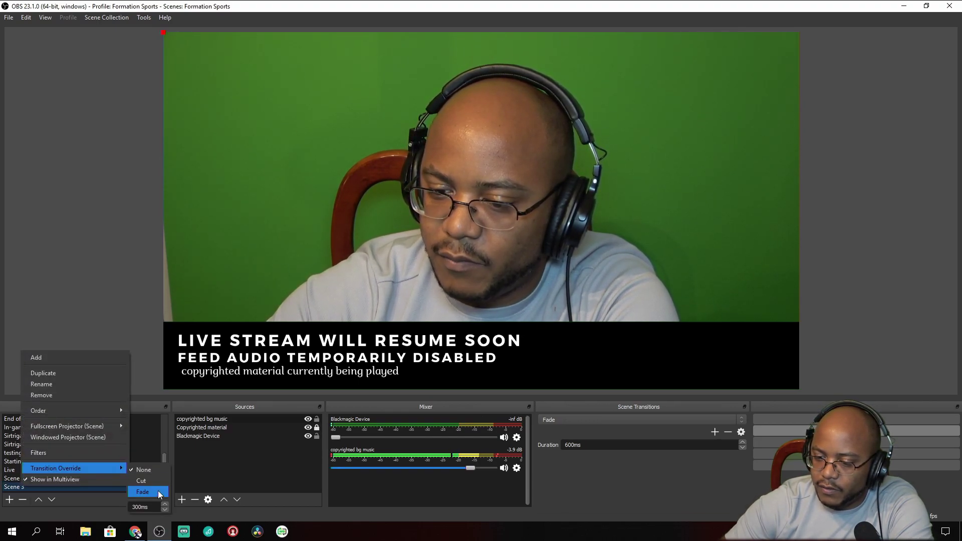
left_click(158, 492)
right_click(62, 489)
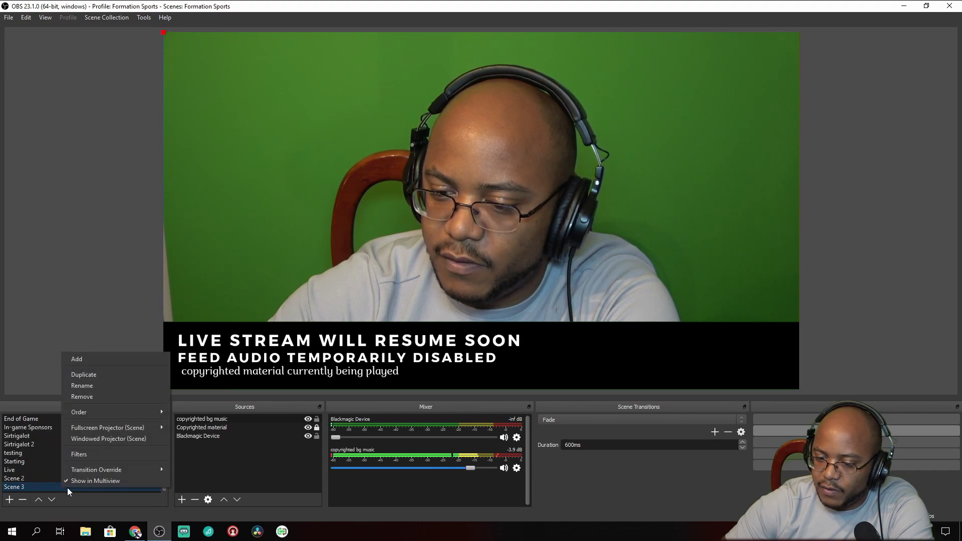
mouse_move(143, 471)
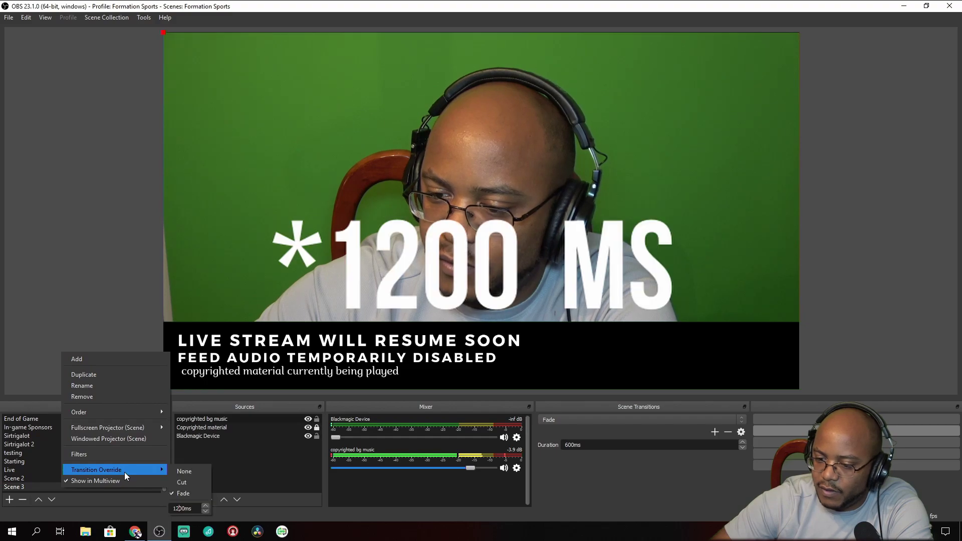
left_click(102, 305)
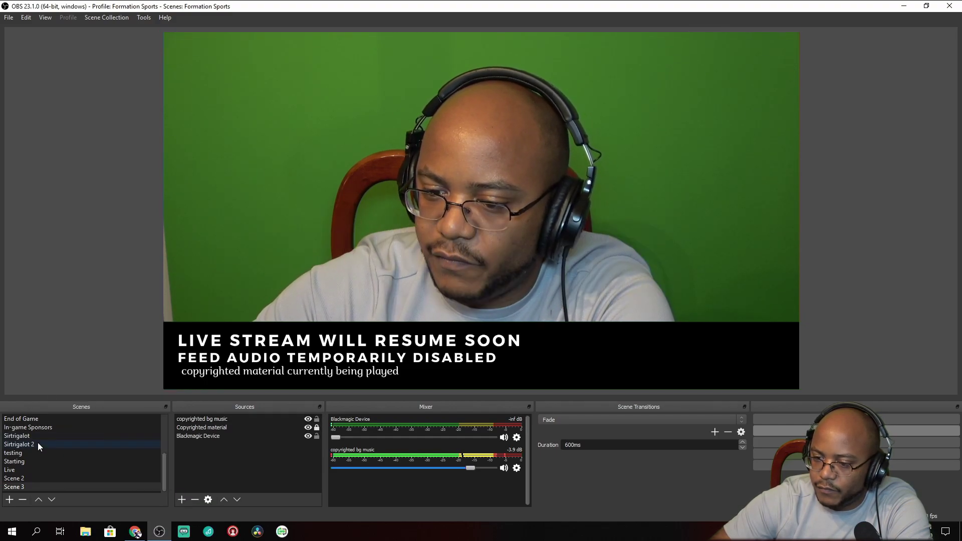
left_click(22, 468)
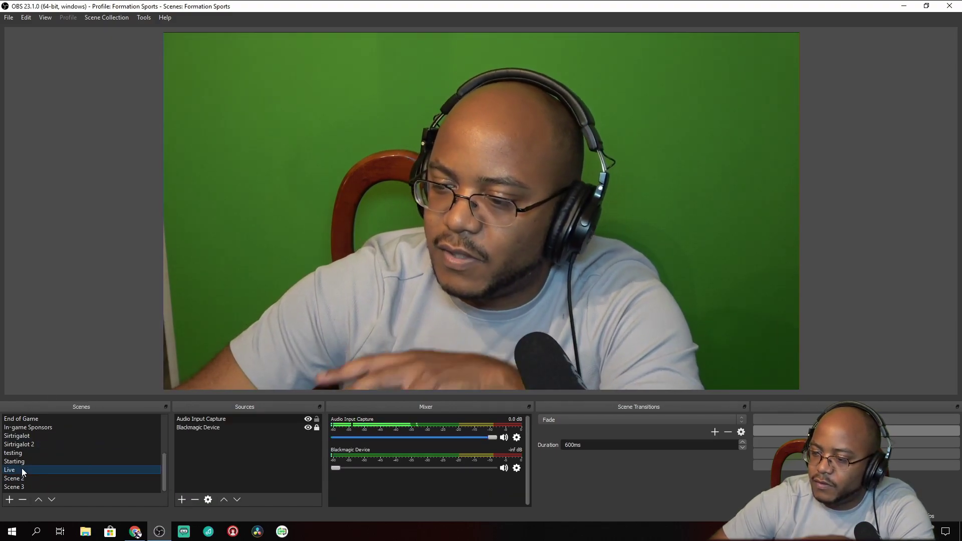
Set the Live scene's transition override to Fade with a 1200 ms duration
right_click(22, 468)
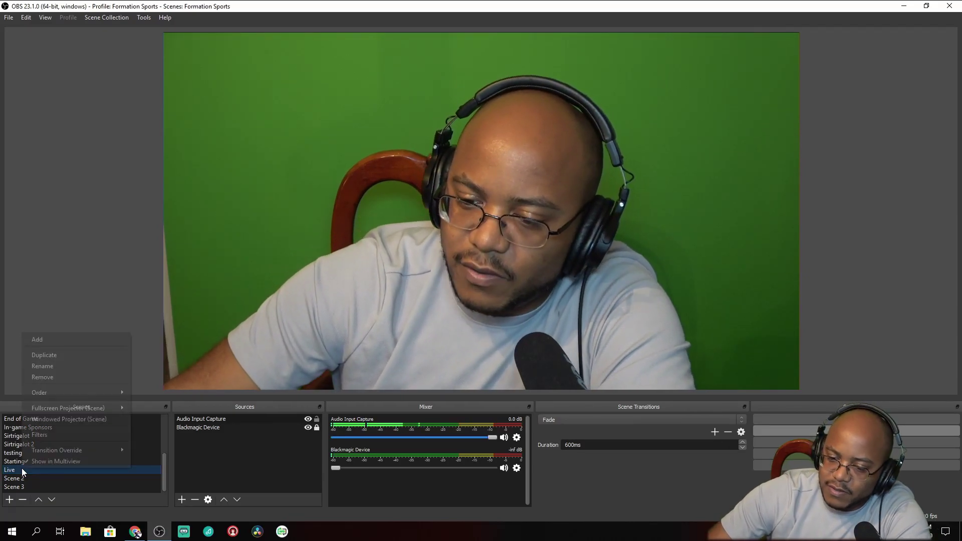
mouse_move(53, 447)
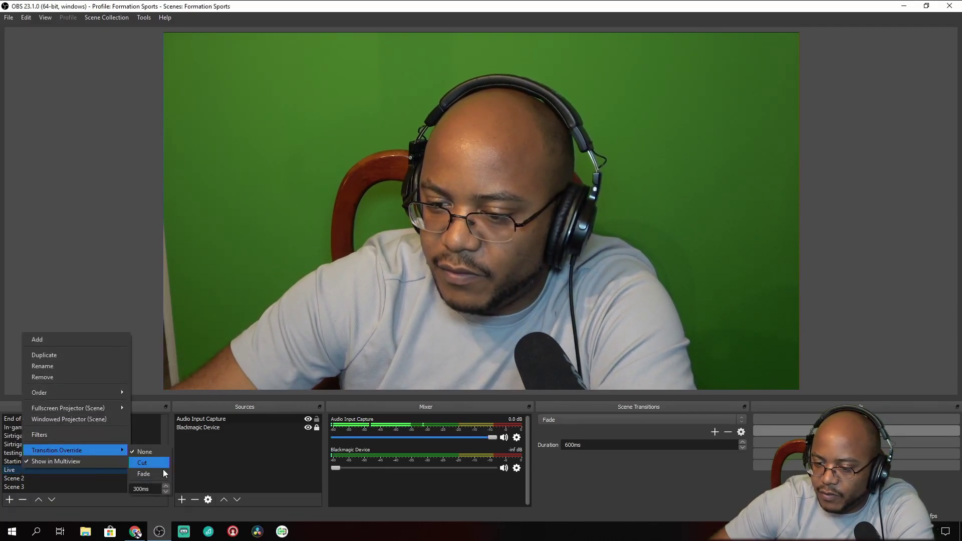
left_click(145, 475)
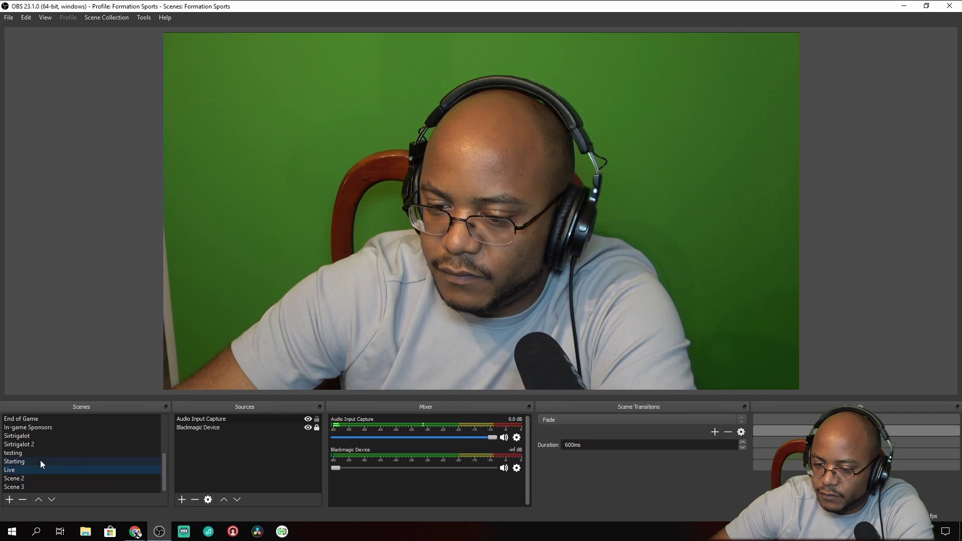
right_click(16, 473)
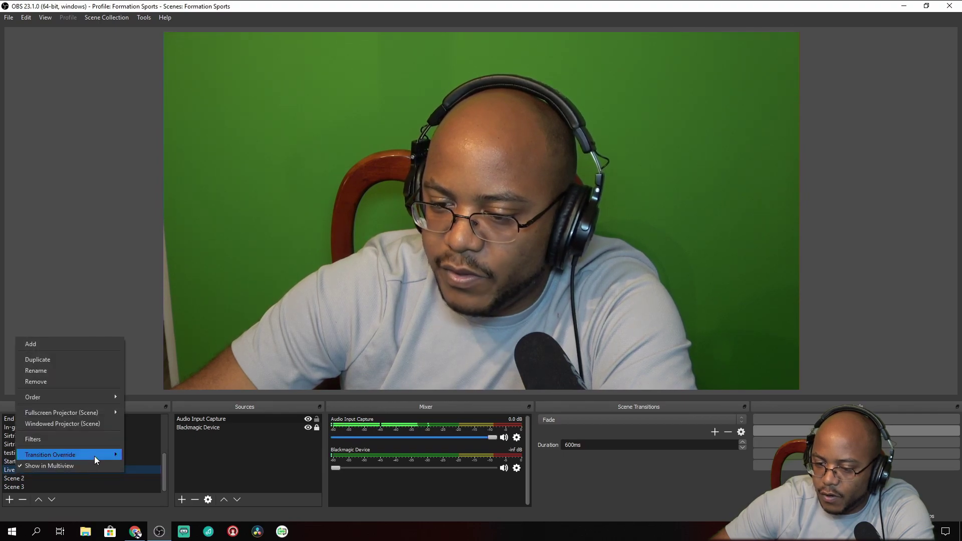
mouse_move(94, 456)
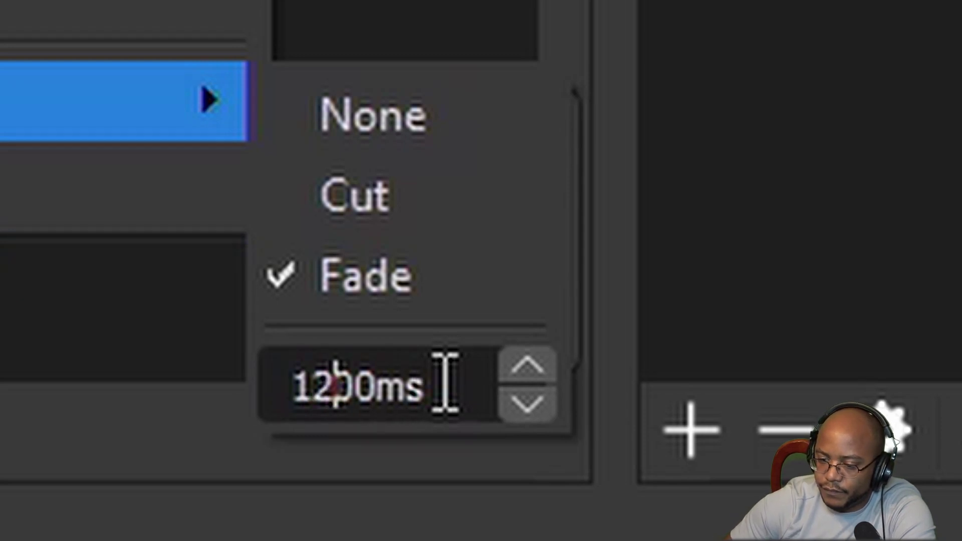
key("Return")
left_click(372, 0)
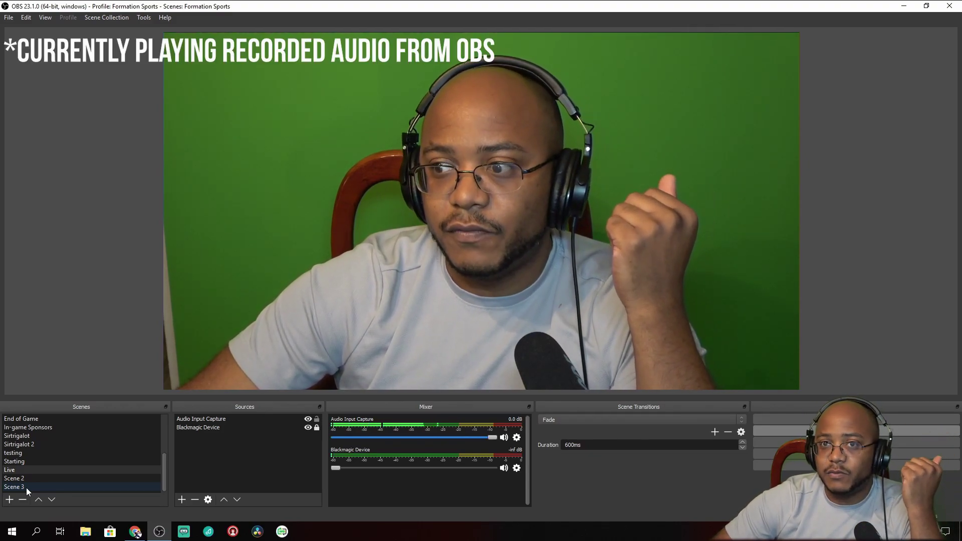
Switch between Scene 3, Live and Scene 2 to compare the fades, ending on Scene 3
left_click(26, 488)
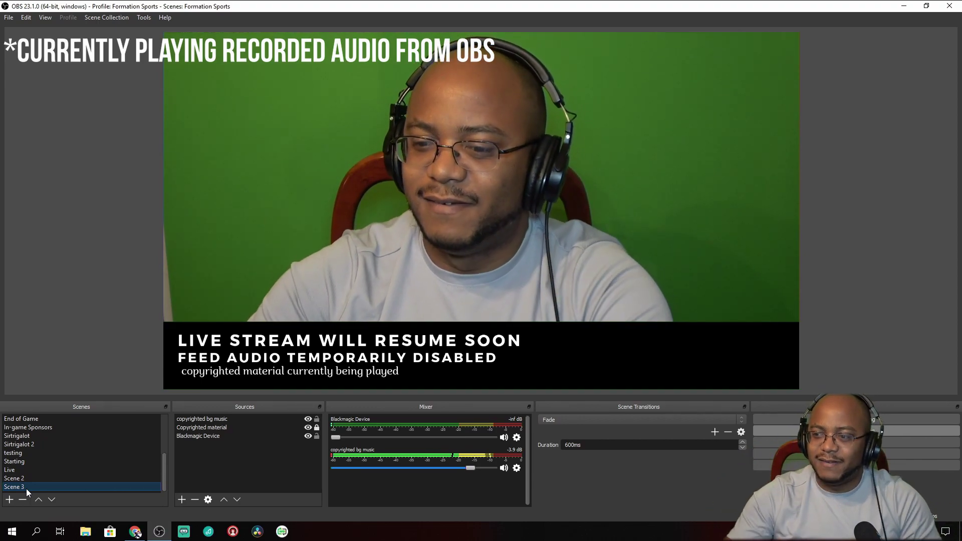
left_click(26, 469)
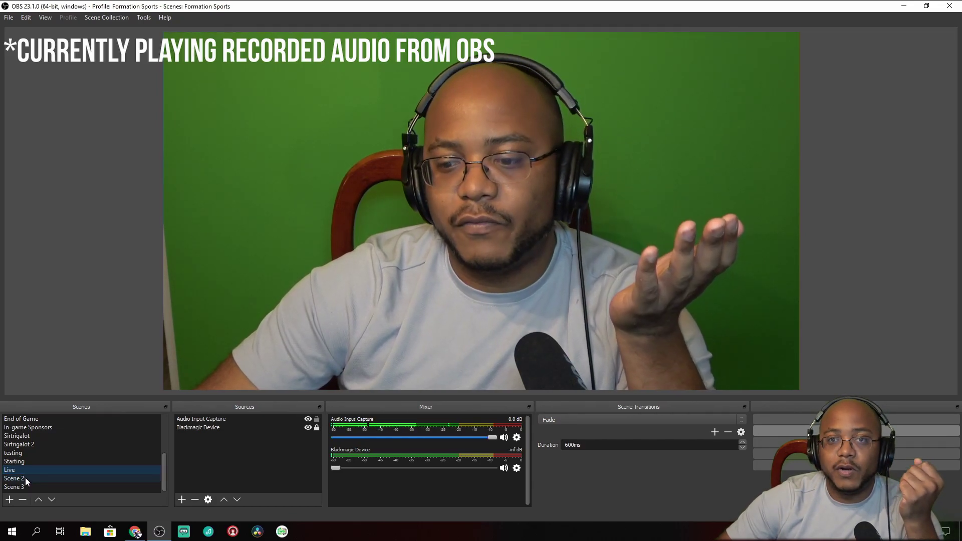
left_click(25, 478)
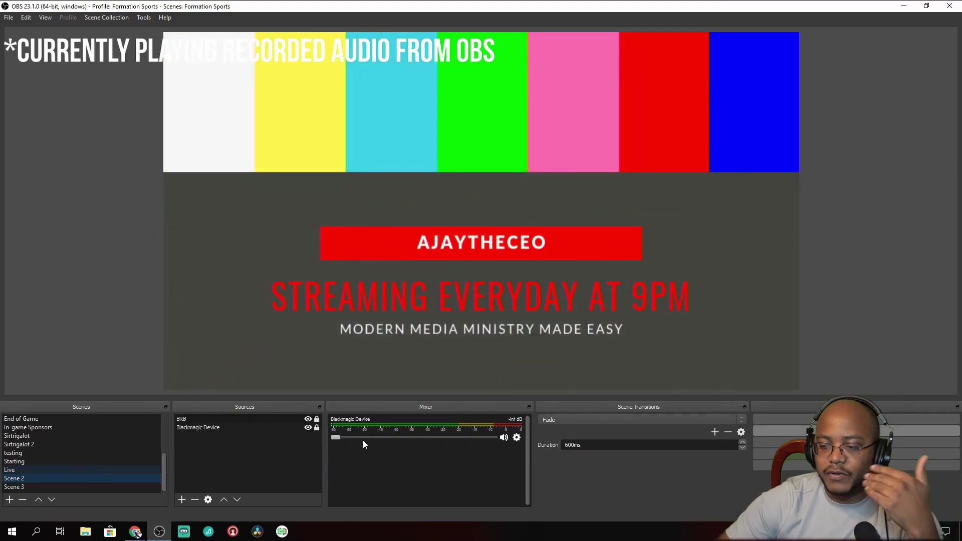
left_click(12, 469)
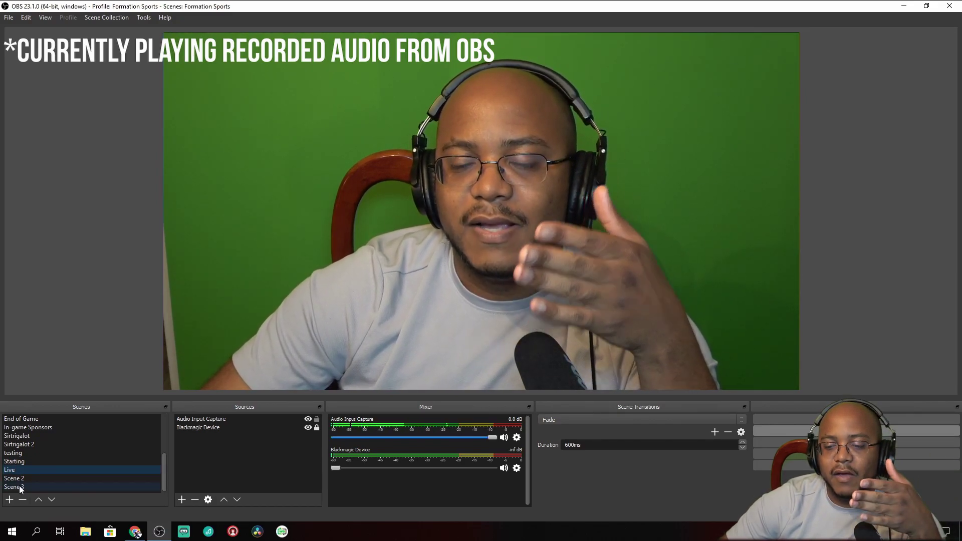
left_click(26, 478)
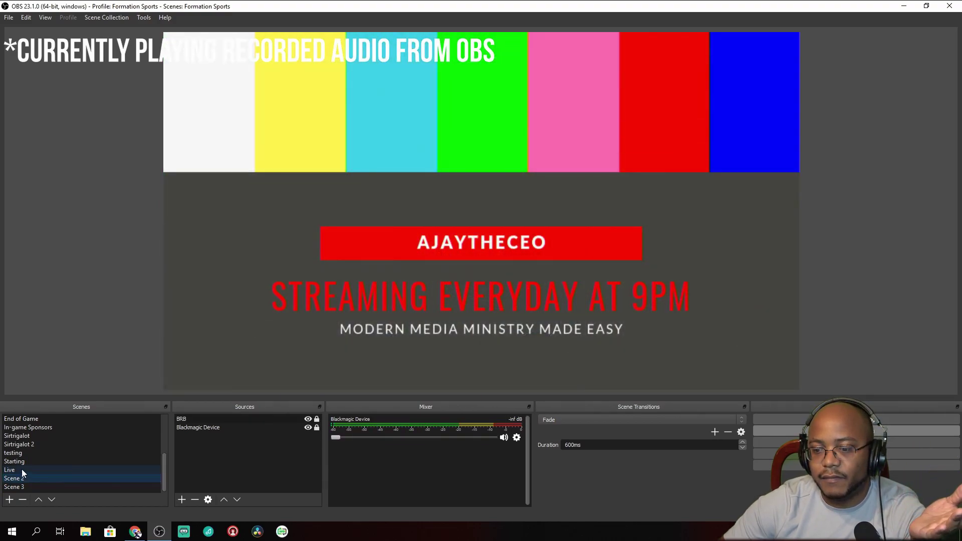
left_click(22, 469)
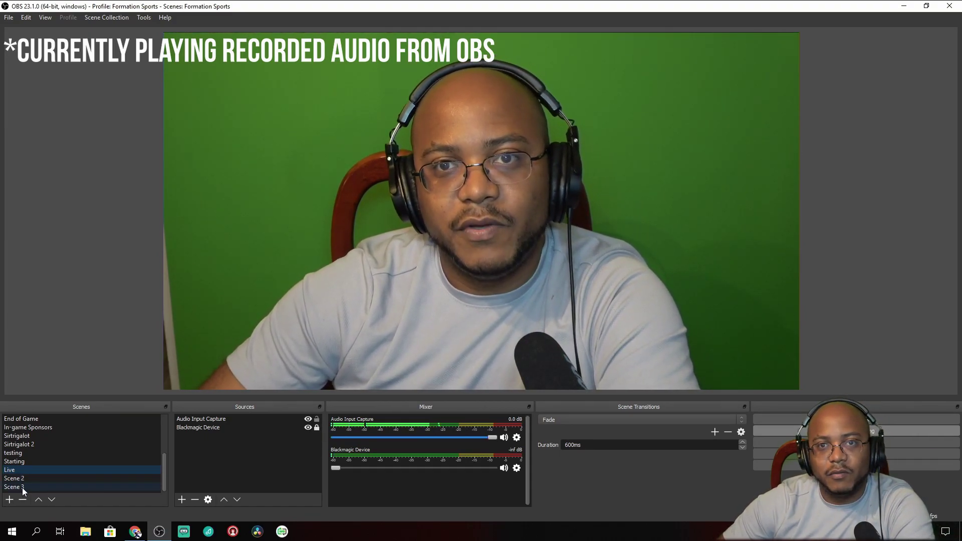
left_click(22, 486)
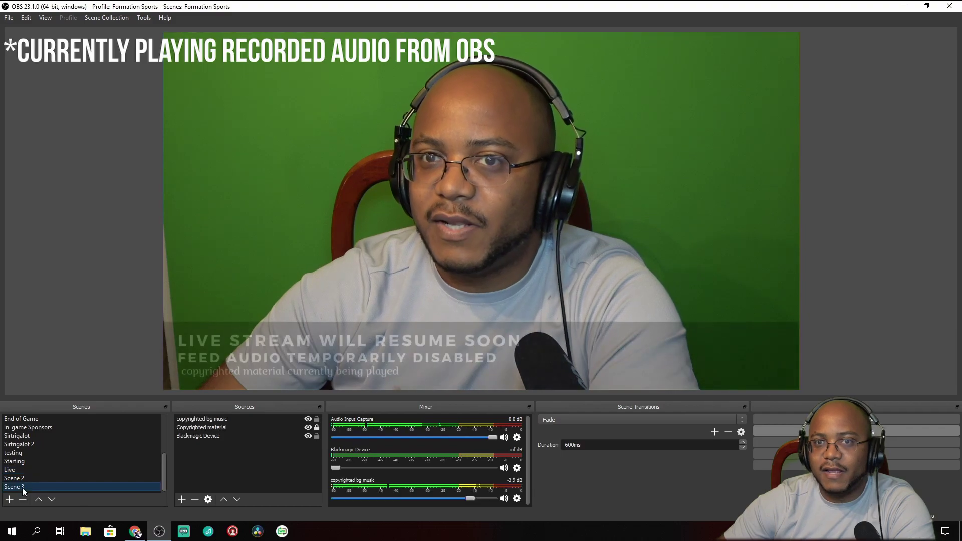